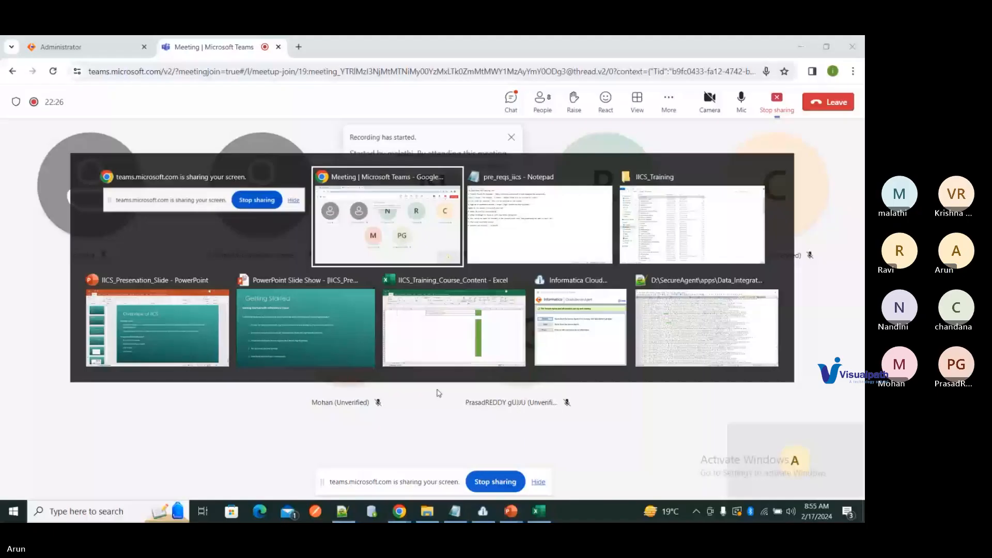
# Step: In pre_reqs_iics, highlight the Oracle 19c install link, schema example and flat files items
pyautogui.hotkey('alt', 'Tab')
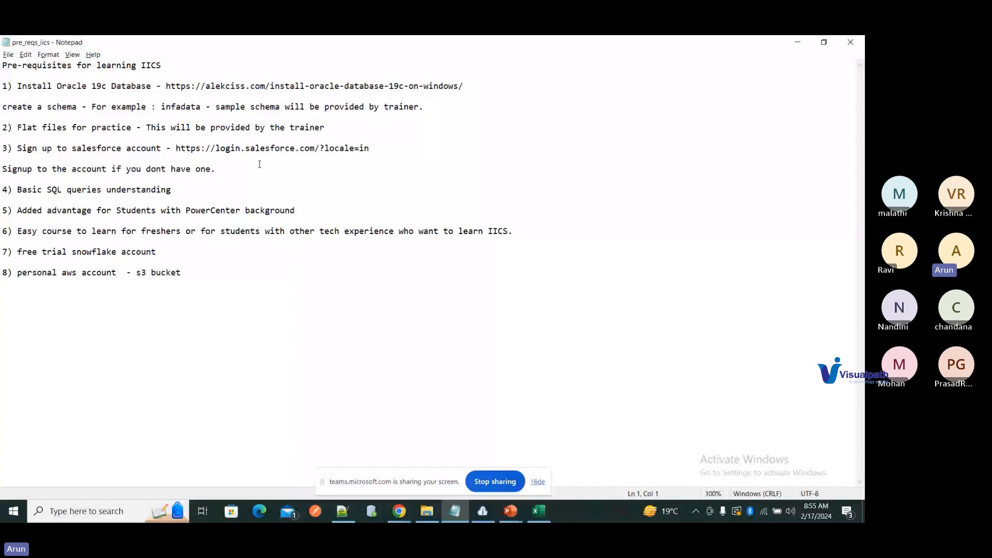
pyautogui.click(253, 86)
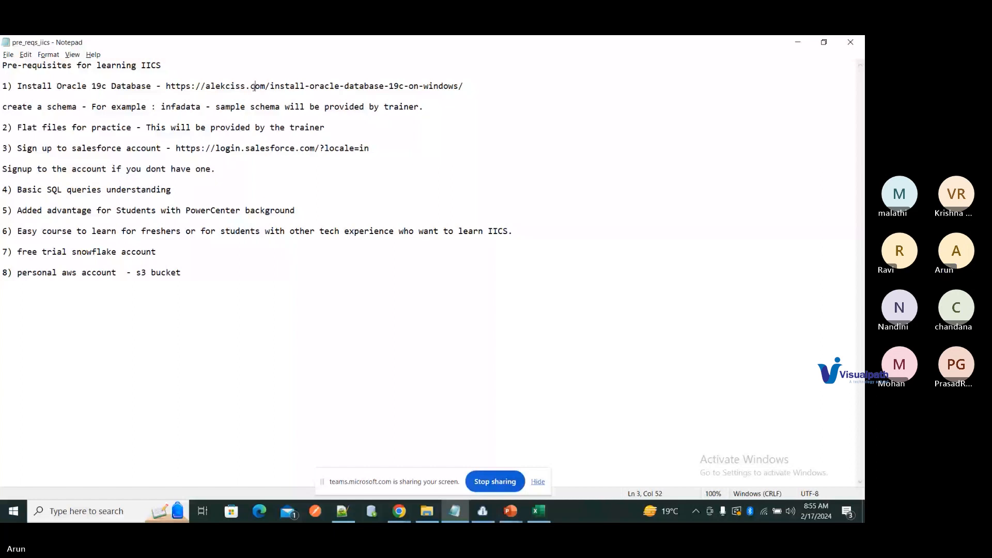
pyautogui.moveTo(254, 85); pyautogui.dragTo(454, 89)
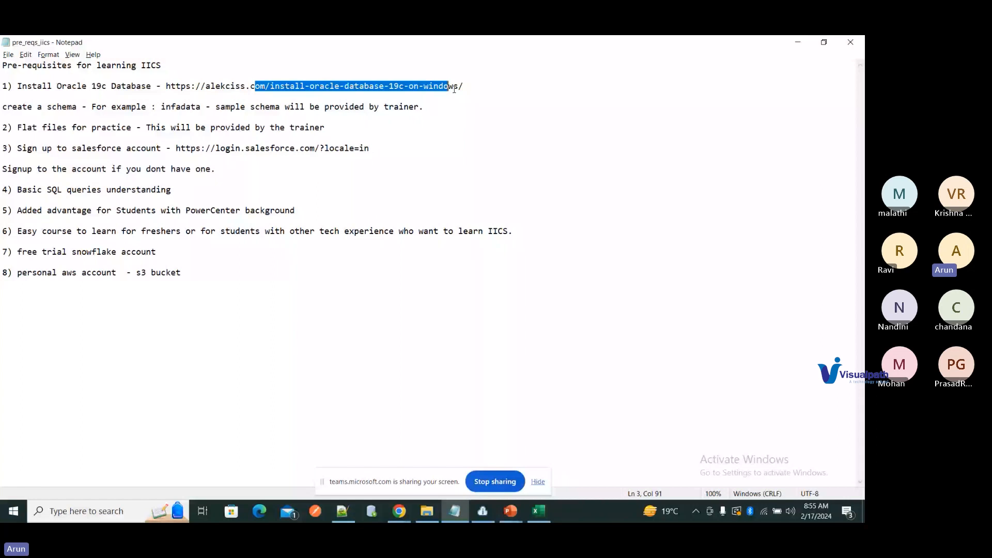
pyautogui.moveTo(201, 107); pyautogui.dragTo(9, 108)
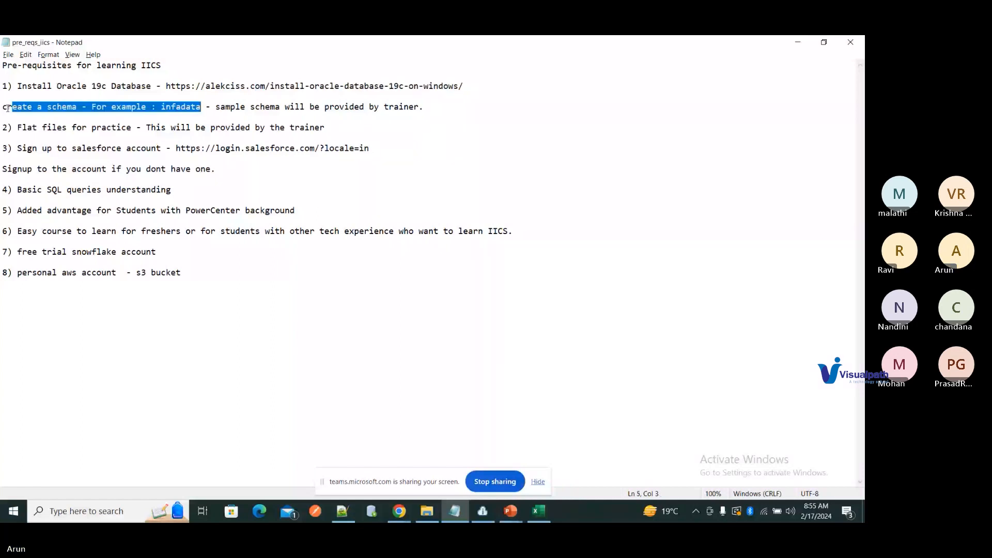
pyautogui.moveTo(8, 107); pyautogui.dragTo(4, 108)
pyautogui.moveTo(3, 109); pyautogui.dragTo(79, 128)
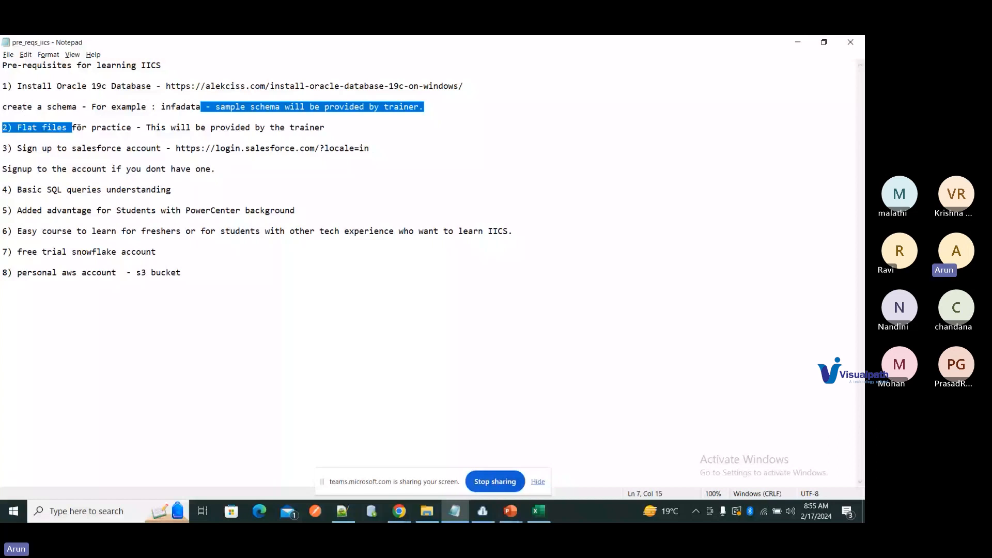
pyautogui.moveTo(79, 128); pyautogui.dragTo(325, 138)
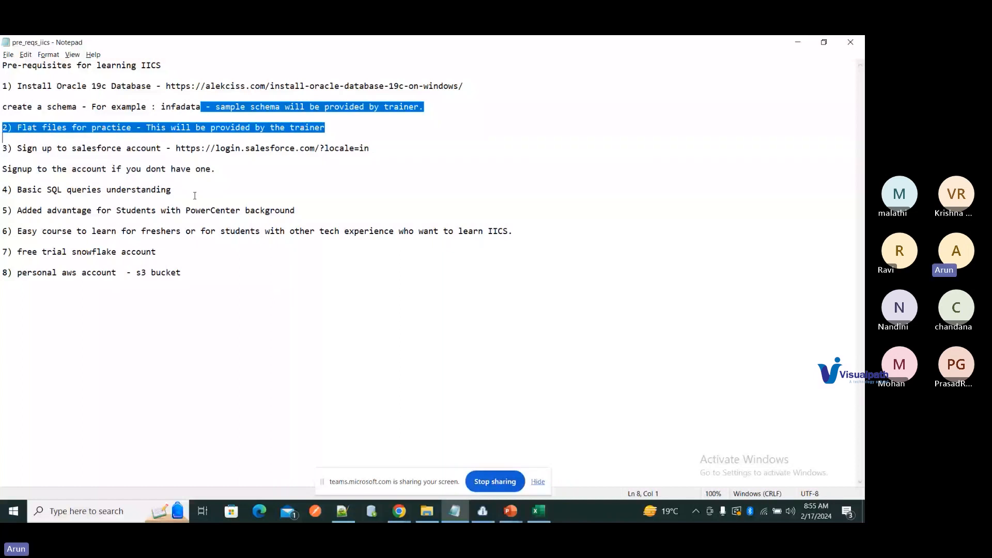
# Step: Highlight the SQL queries and IICS, Snowflake, AWS items, then select the whole list and return to Teams
pyautogui.moveTo(195, 196); pyautogui.dragTo(52, 190)
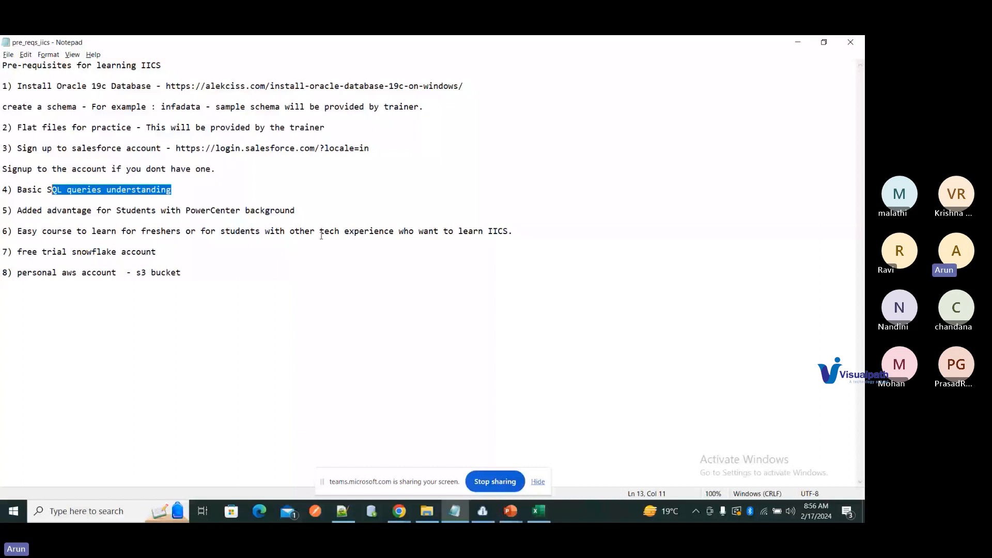
pyautogui.moveTo(319, 235); pyautogui.dragTo(337, 277)
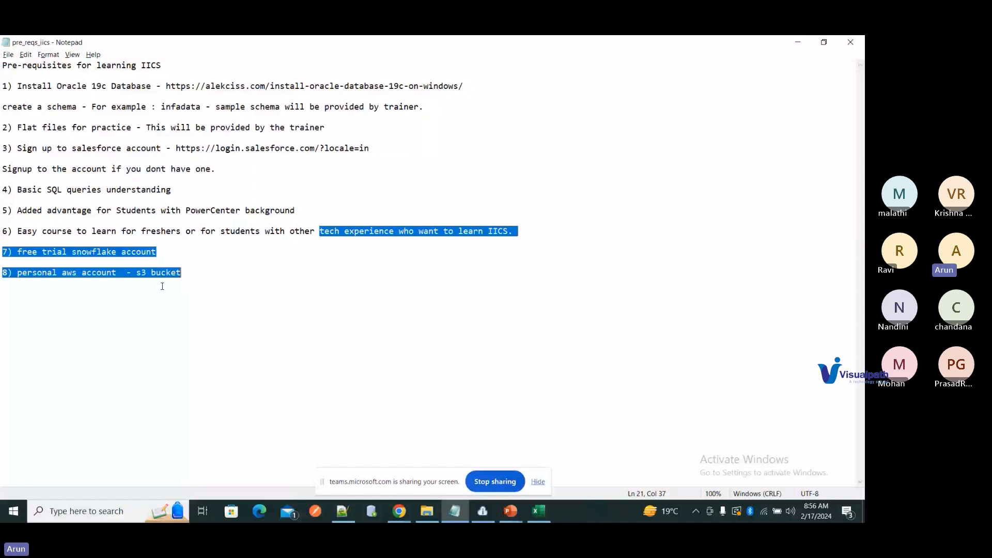
pyautogui.click(211, 271)
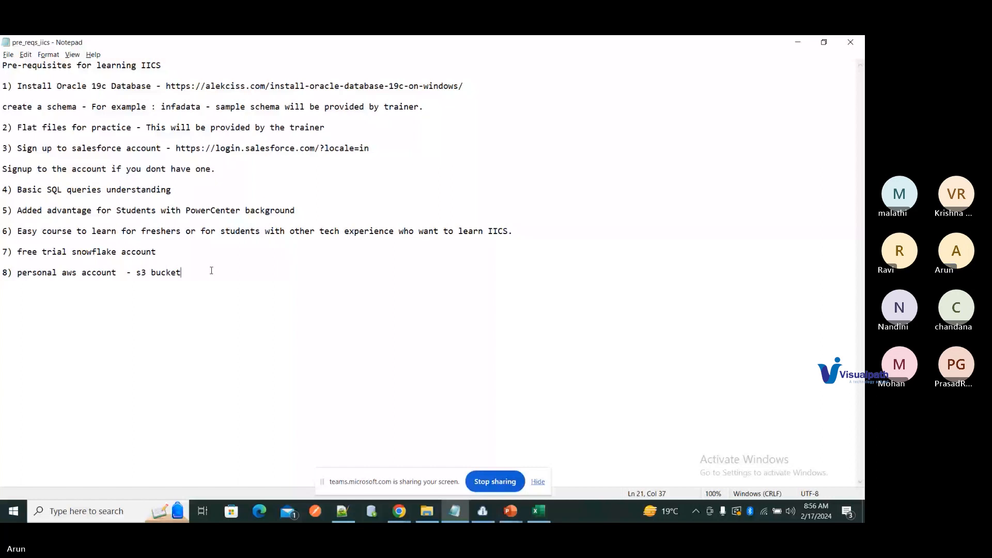
pyautogui.hotkey('ctrl', 'a')
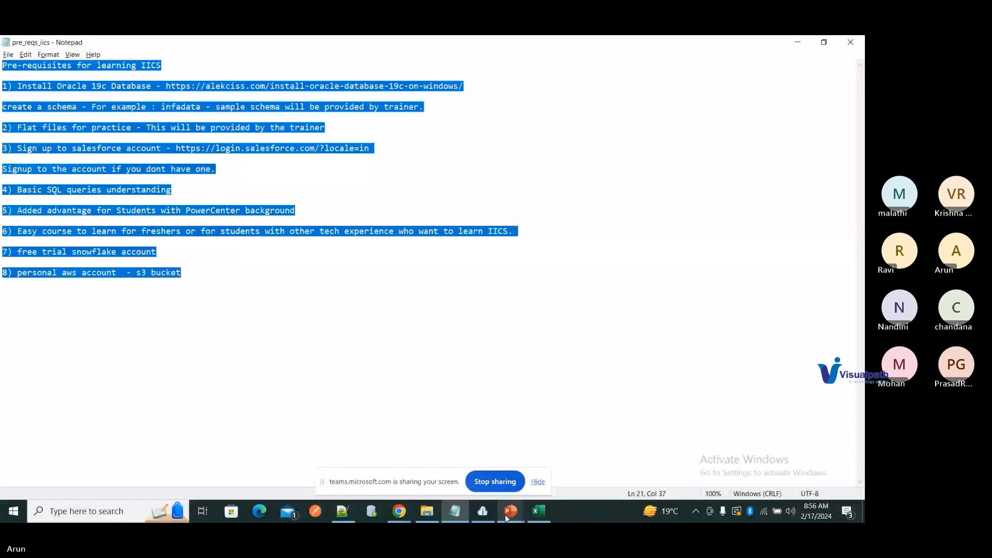
pyautogui.click(399, 511)
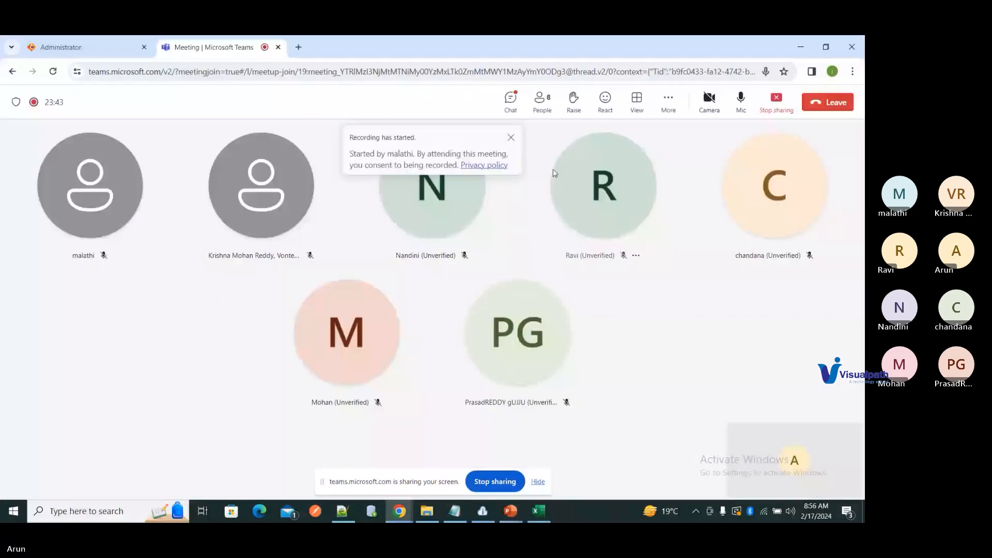
# Step: Paste the eight-item pre-requisites list into the meeting chat, send it, and scroll through it
pyautogui.click(511, 102)
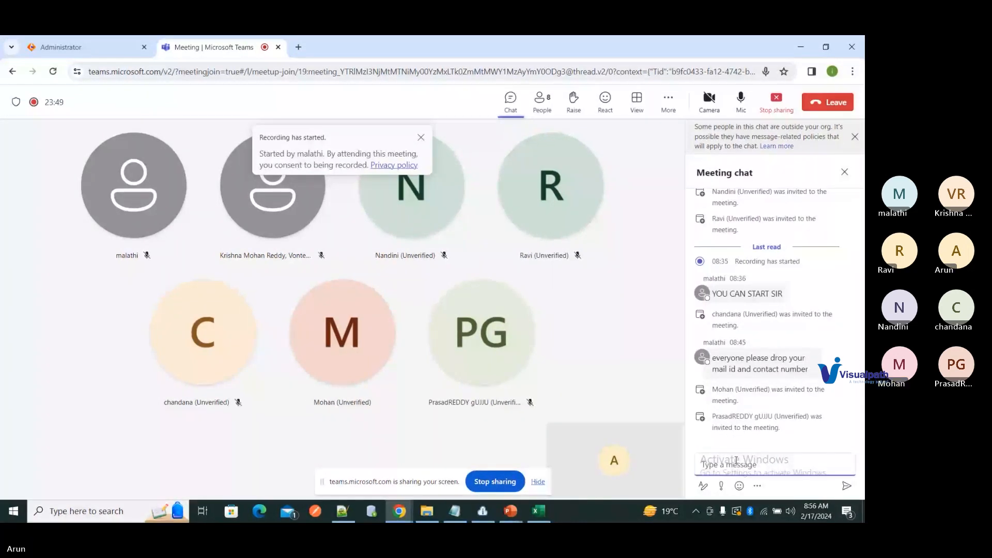
pyautogui.hotkey('ctrl', 'v')
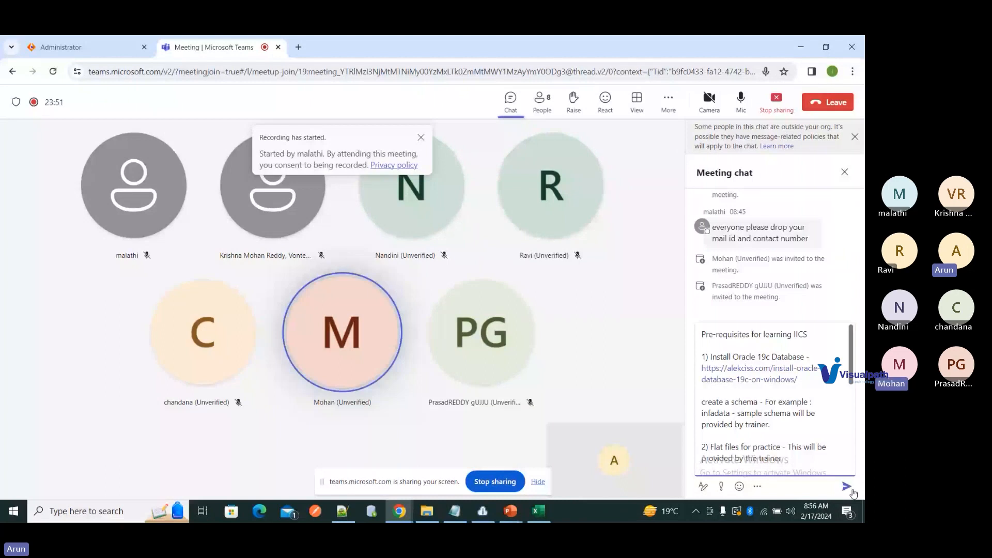
pyautogui.click(851, 489)
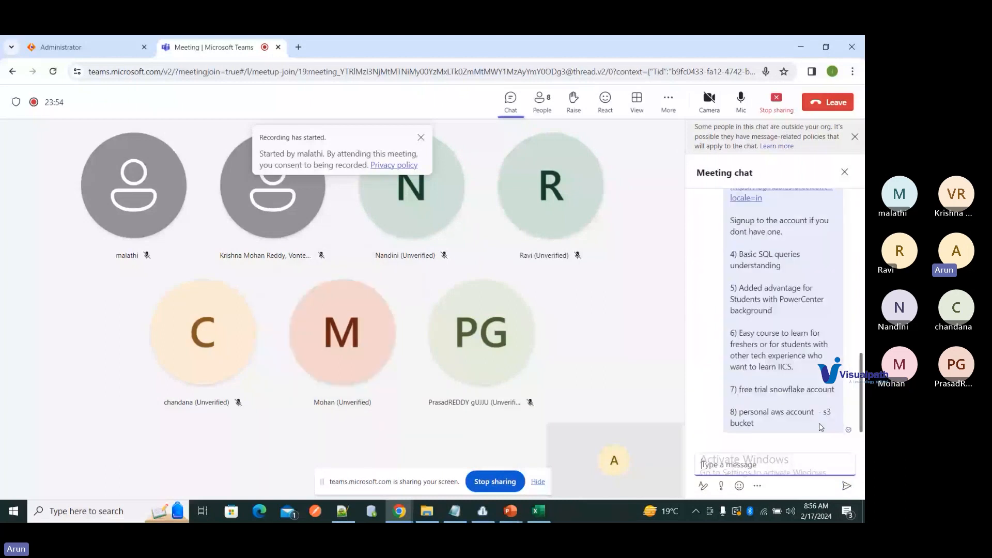
pyautogui.scroll(4, 821, 427)
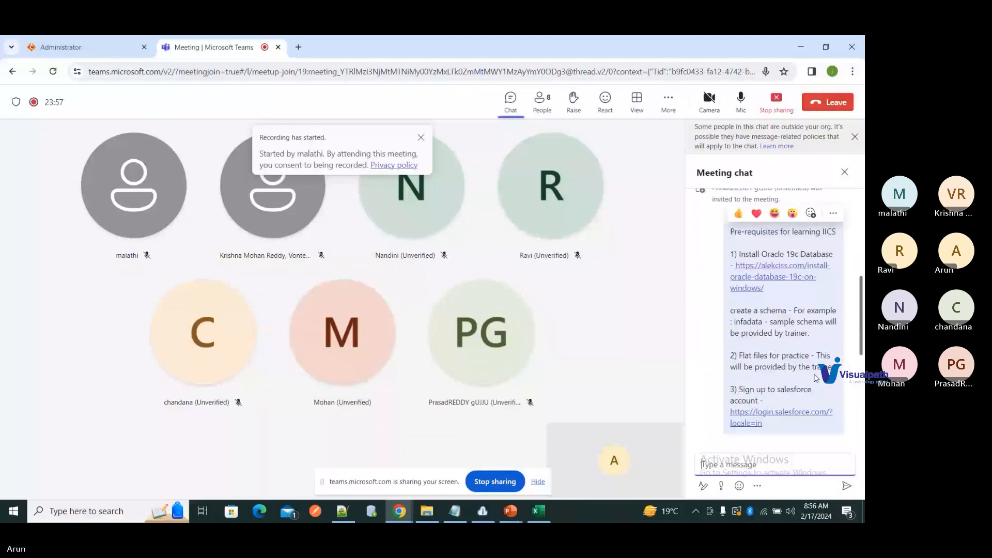
pyautogui.scroll(-1, 821, 395)
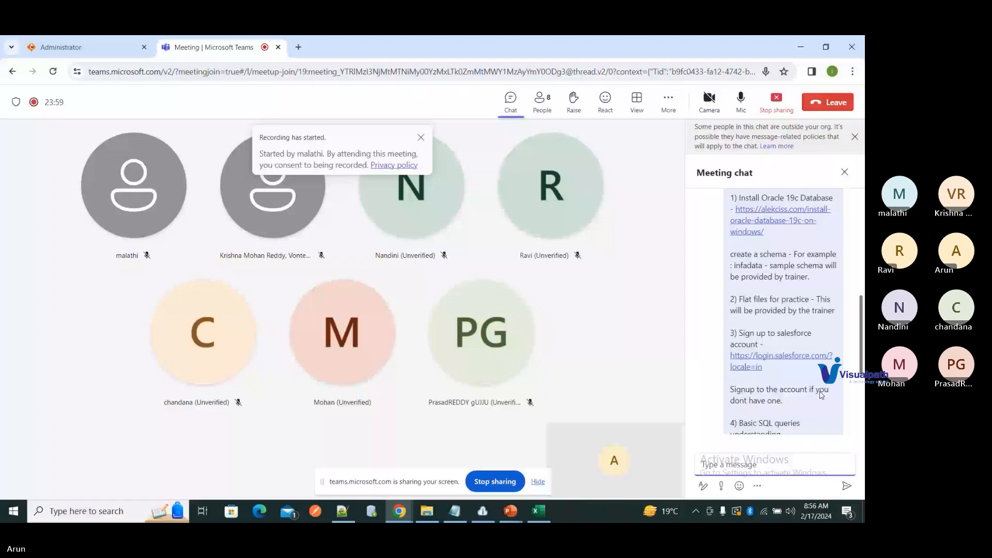
pyautogui.scroll(-3, 827, 408)
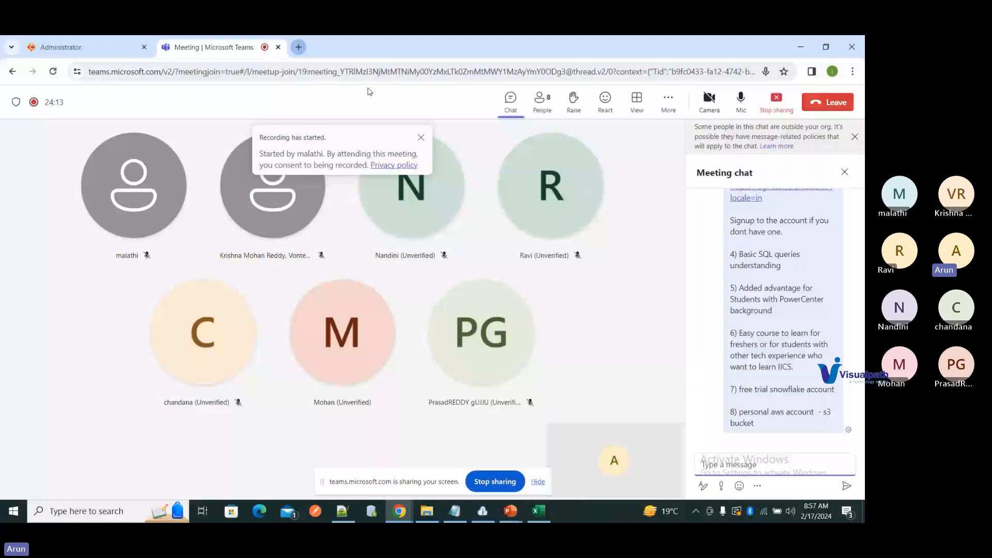
# Step: Search Google for 'informatica cloud data integration free trial' and open Informatica's Free 30-Day Trial page
pyautogui.hotkey('ctrl', 't')
pyautogui.write('in')
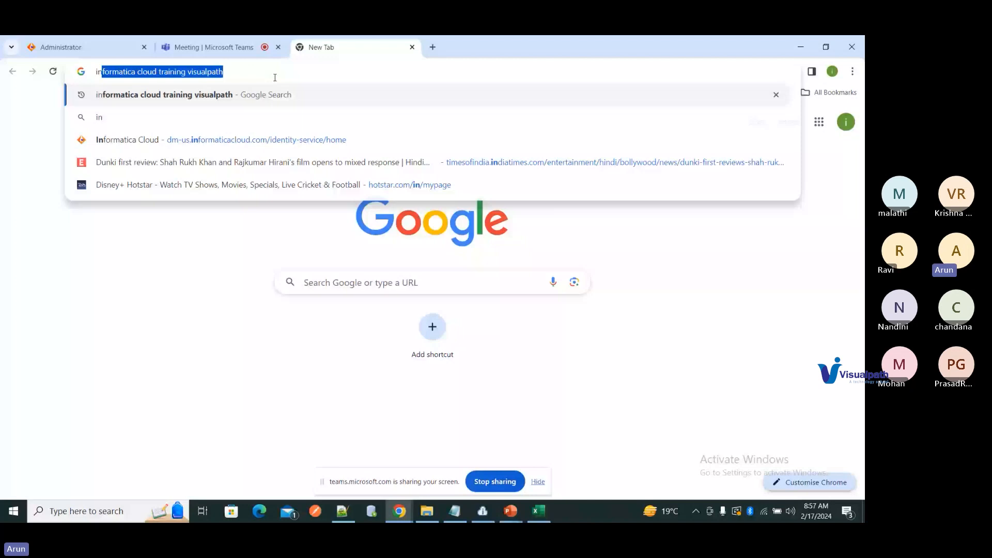
pyautogui.write('formatica c')
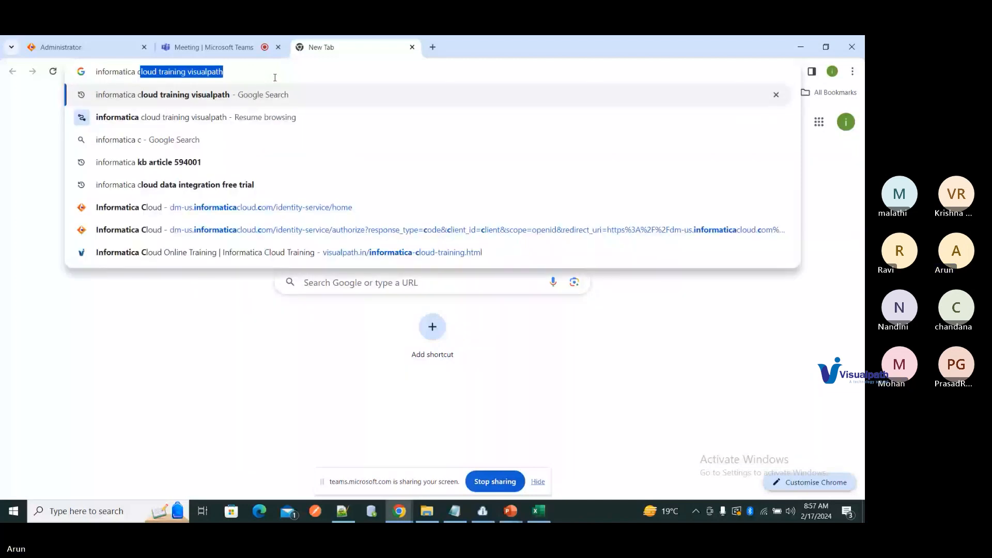
pyautogui.write('lo')
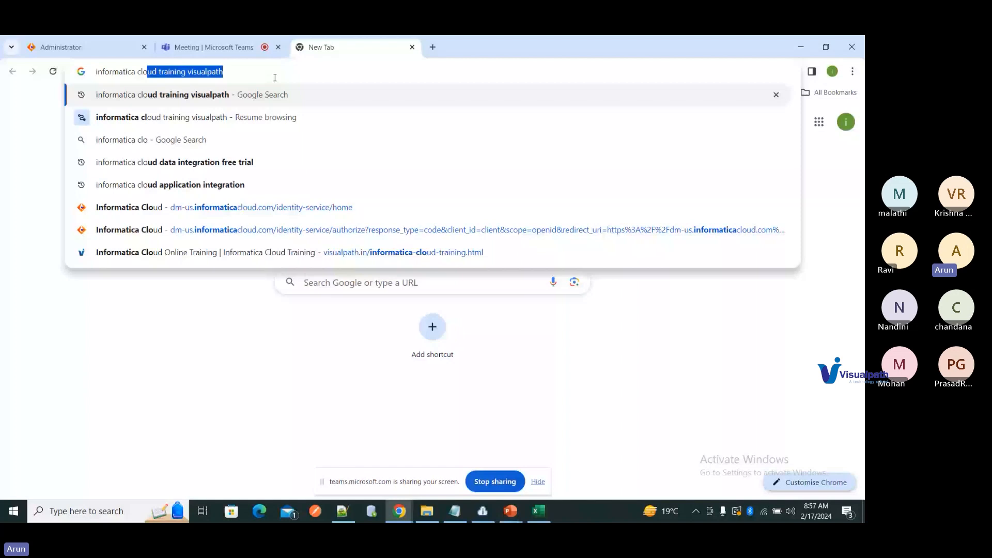
pyautogui.click(275, 162)
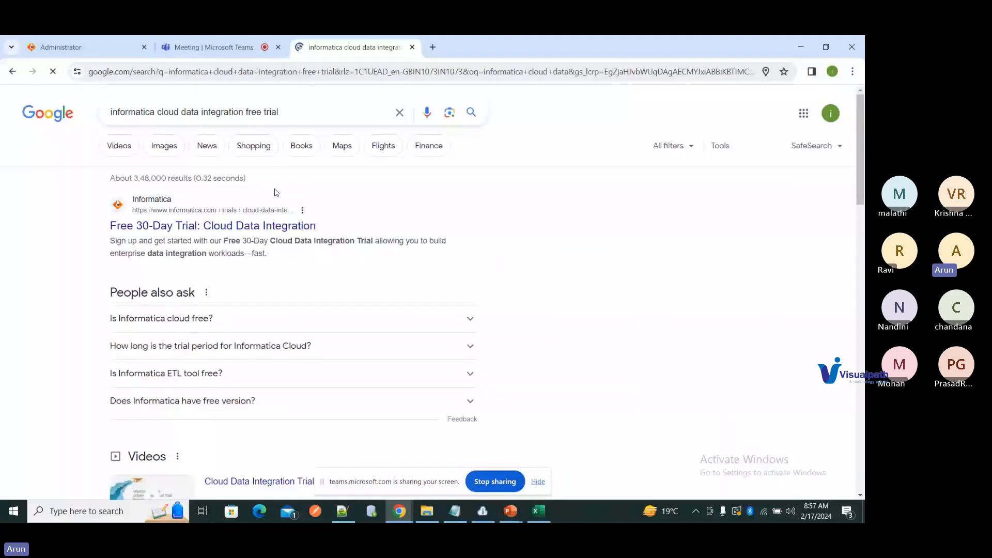
pyautogui.click(277, 226)
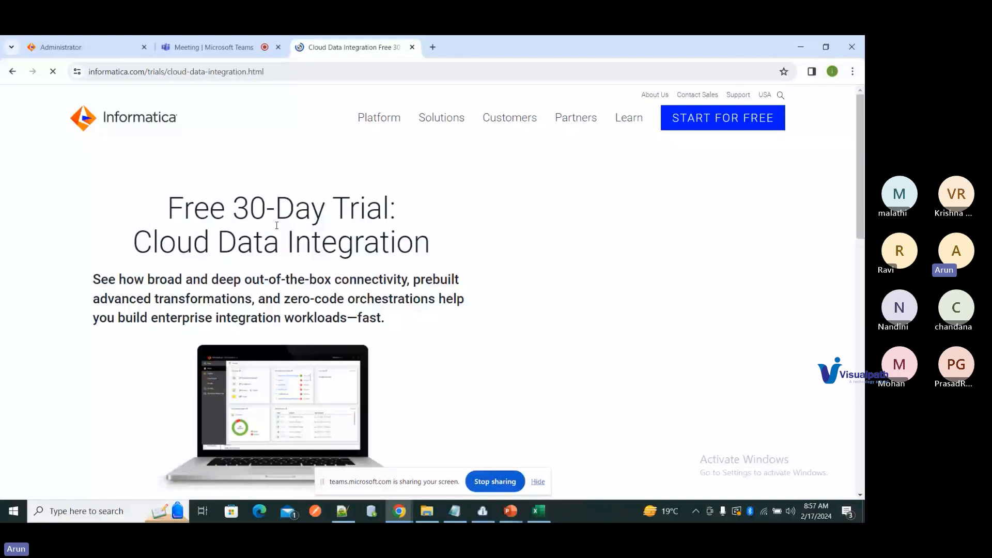
# Step: Enter a first name, last name, the job title Developer and a work email in the trial form
pyautogui.click(593, 256)
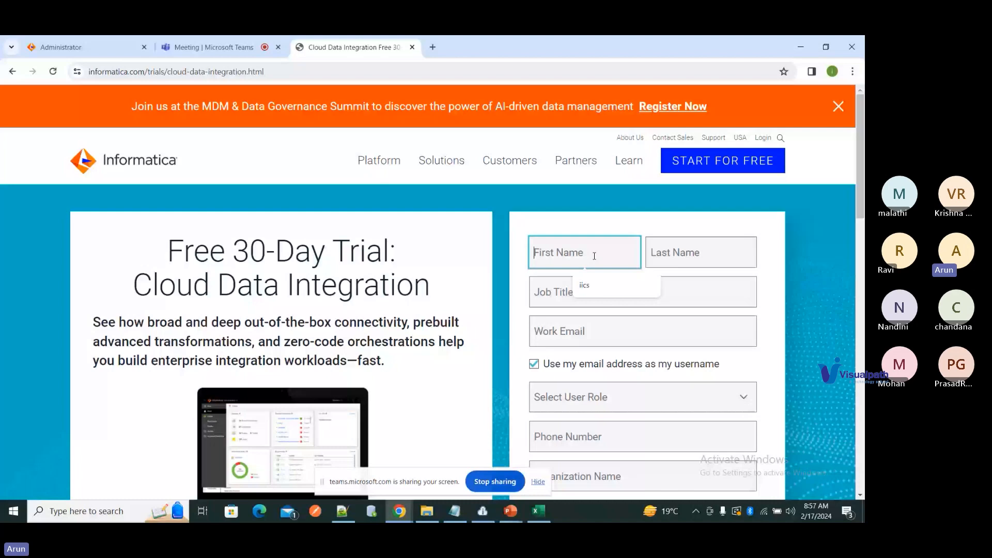
pyautogui.write('abc')
pyautogui.press('Tab')
pyautogui.write('xyx')
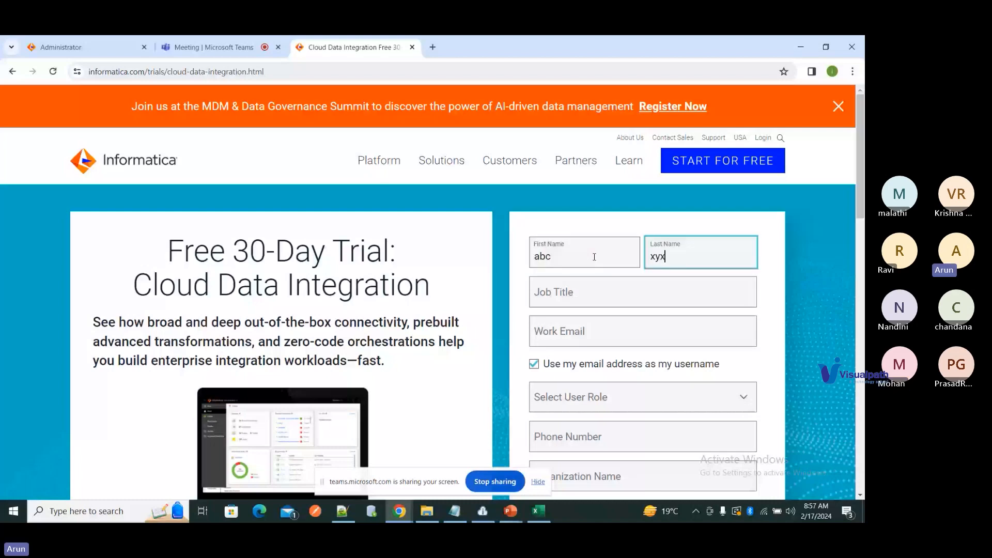
pyautogui.press('Tab')
pyautogui.write('Developer')
pyautogui.press('Tab')
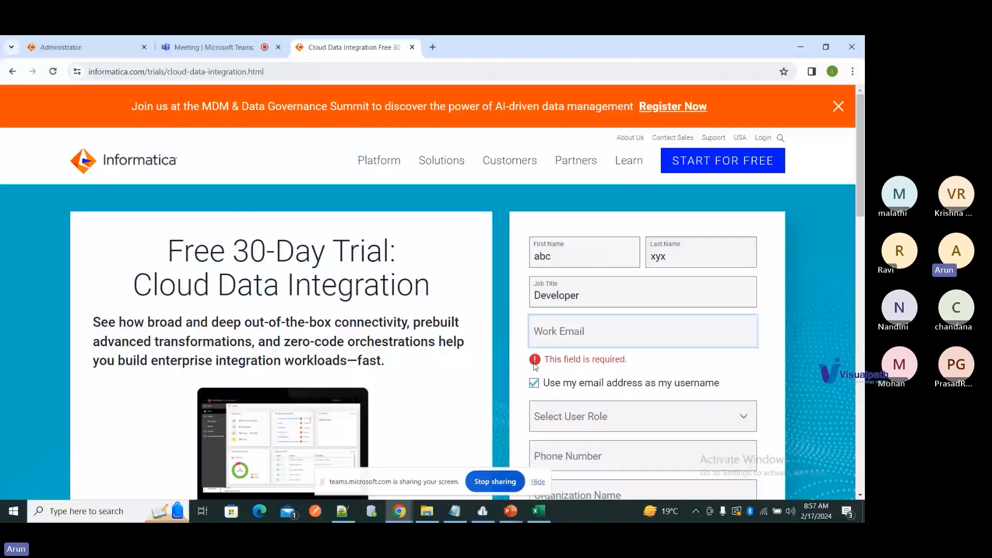
pyautogui.write('test@g')
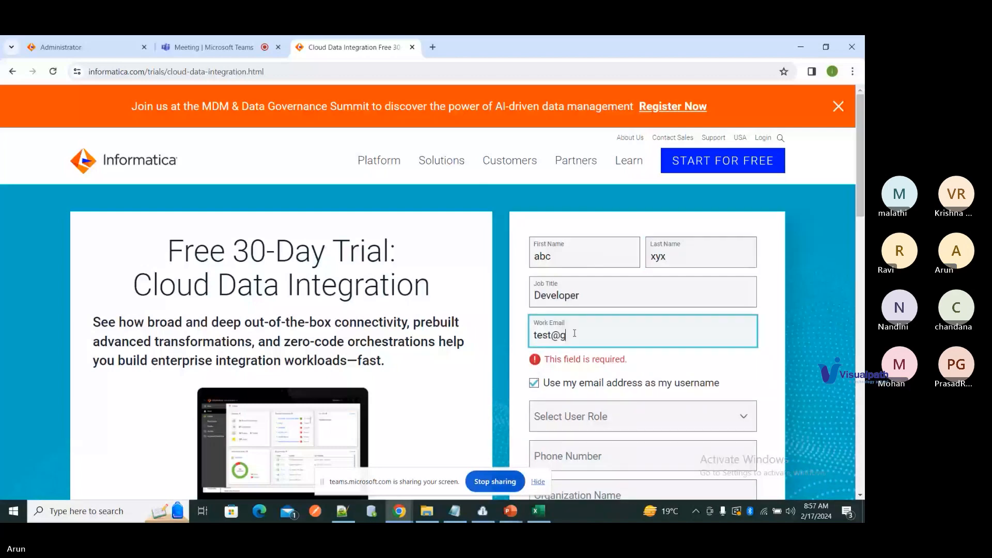
pyautogui.write('mail.com')
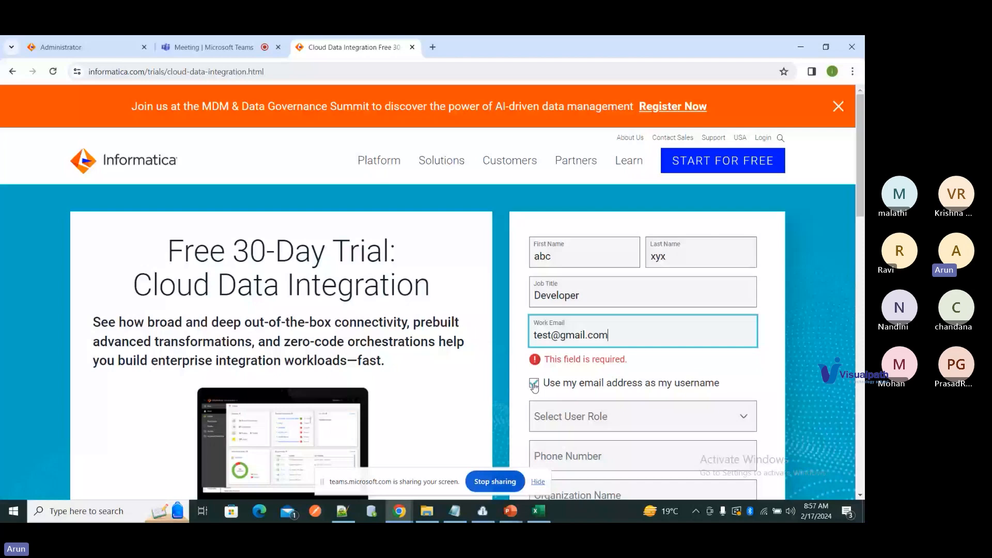
# Step: Use a separate username instead of the email, choose a user role, and set the data center to AWS North America
pyautogui.click(535, 385)
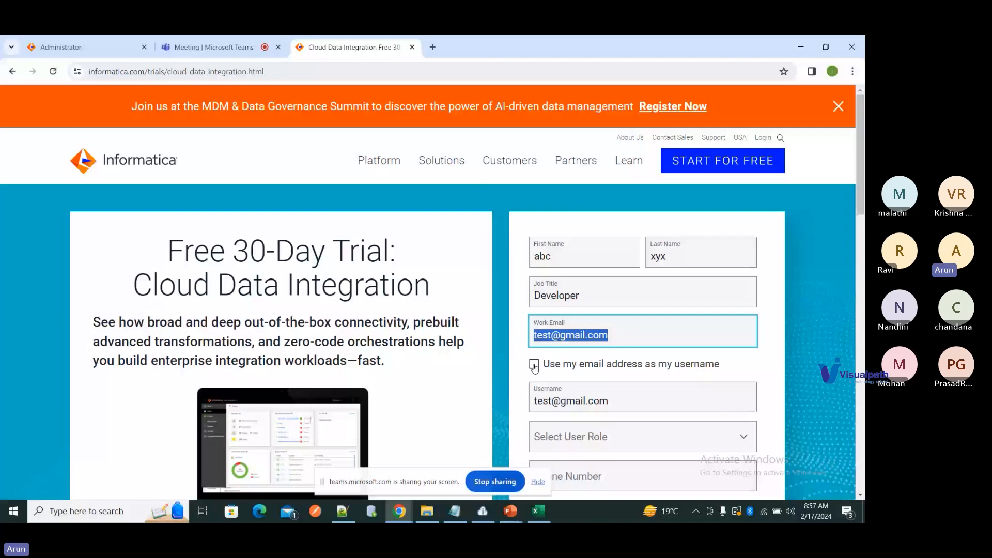
pyautogui.moveTo(534, 401); pyautogui.dragTo(611, 401)
pyautogui.write('D')
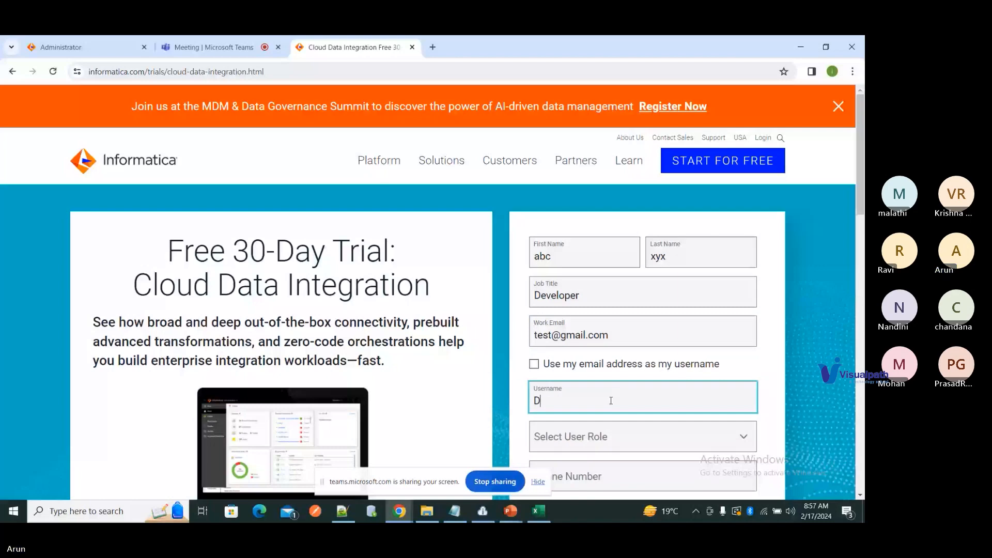
pyautogui.write('ev1')
pyautogui.click(599, 436)
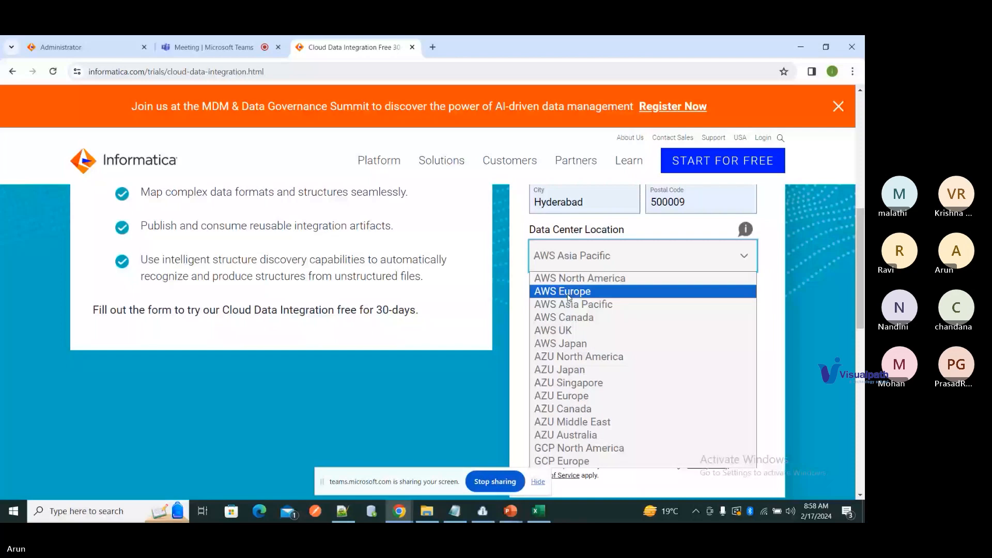
pyautogui.click(568, 278)
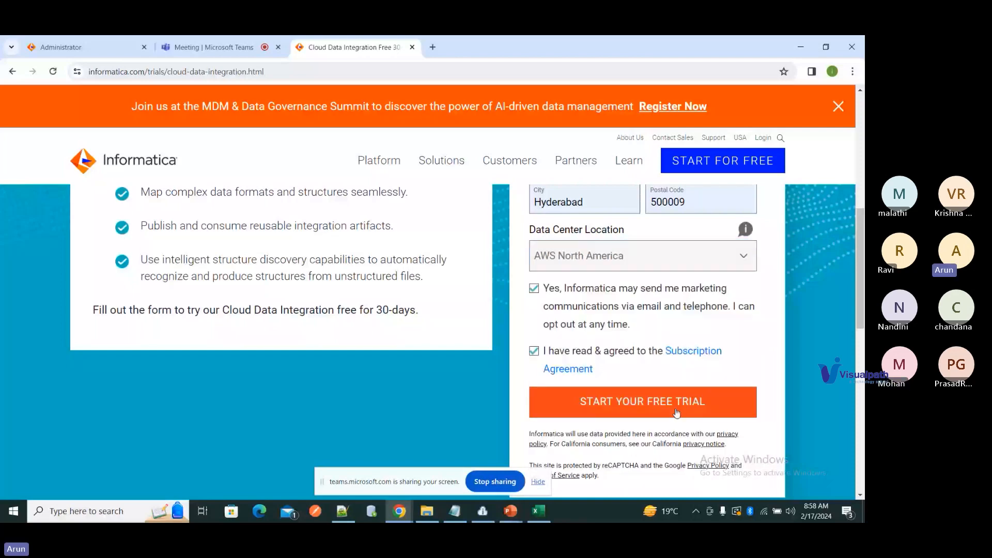
# Step: Read the Informatica verification email in Gmail, then start another tab for the cloud login
pyautogui.click(433, 47)
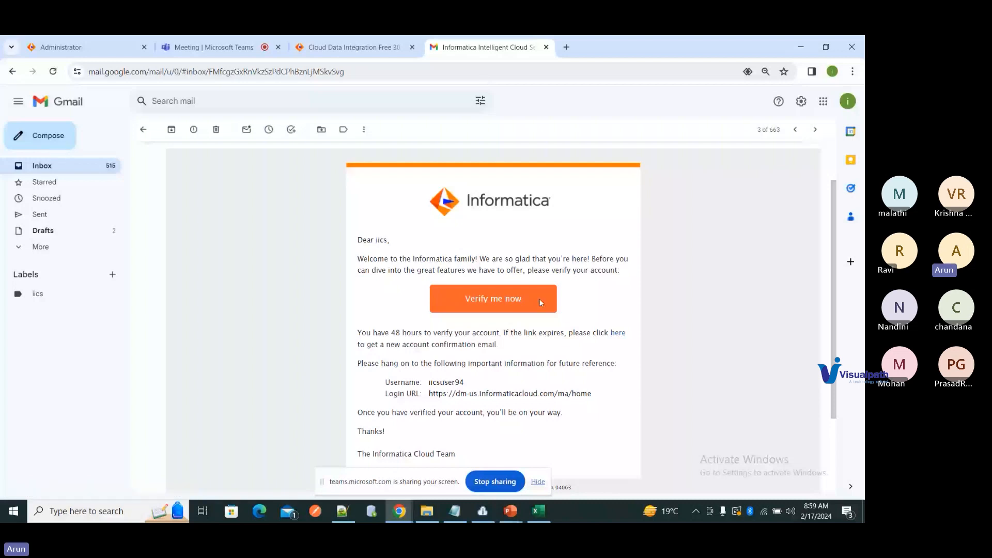
pyautogui.click(571, 46)
# Step: Load dm-us.informaticacloud.com and open Administrator from My Services
pyautogui.write('dm')
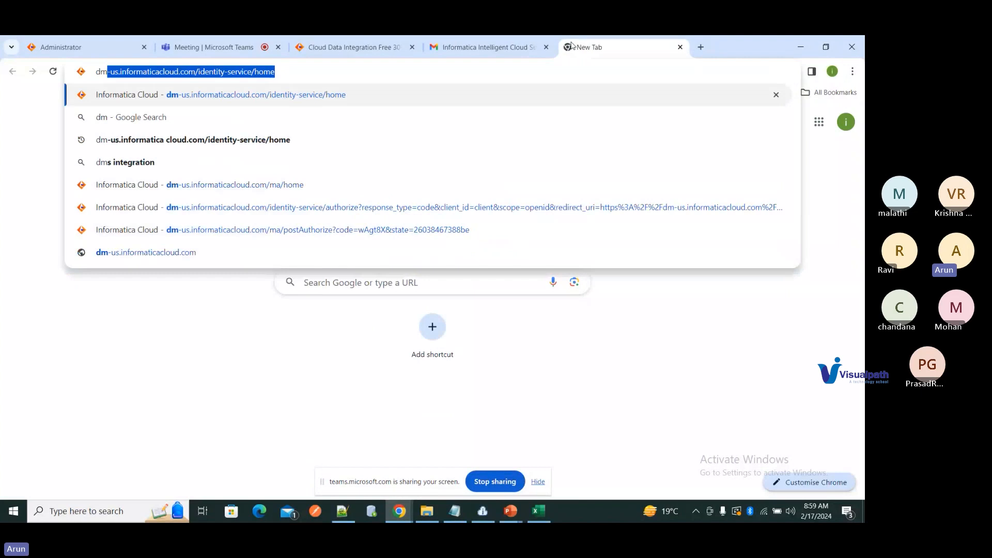
pyautogui.press('Return')
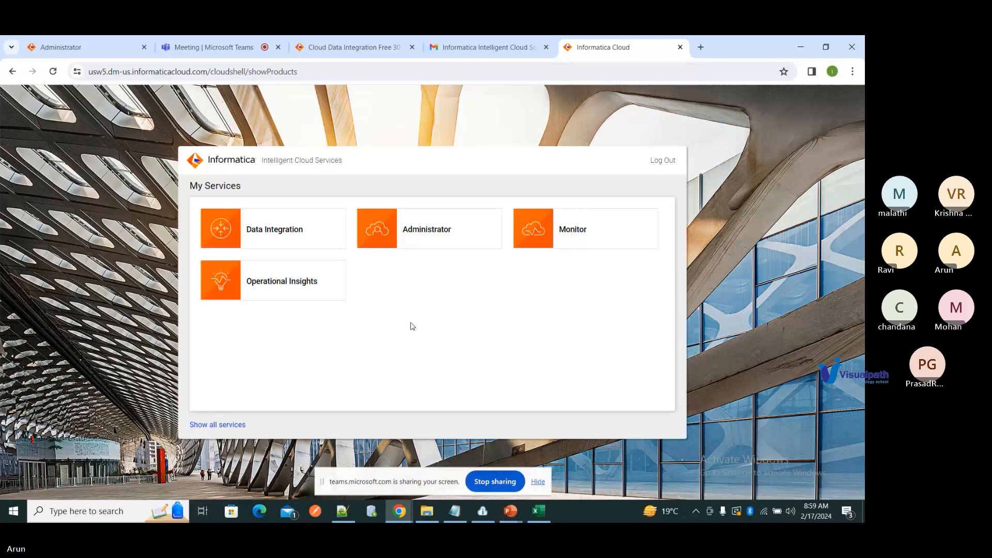
pyautogui.click(409, 216)
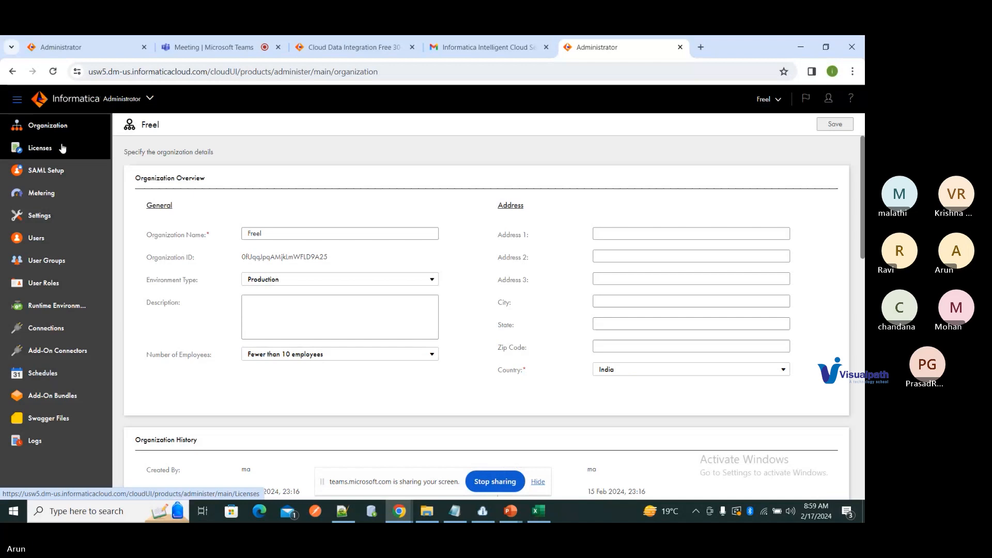
# Step: Show Runtime Environments with LocalSecureAgentGroup expanded and bring up the Download Secure Agent dialog
pyautogui.click(78, 315)
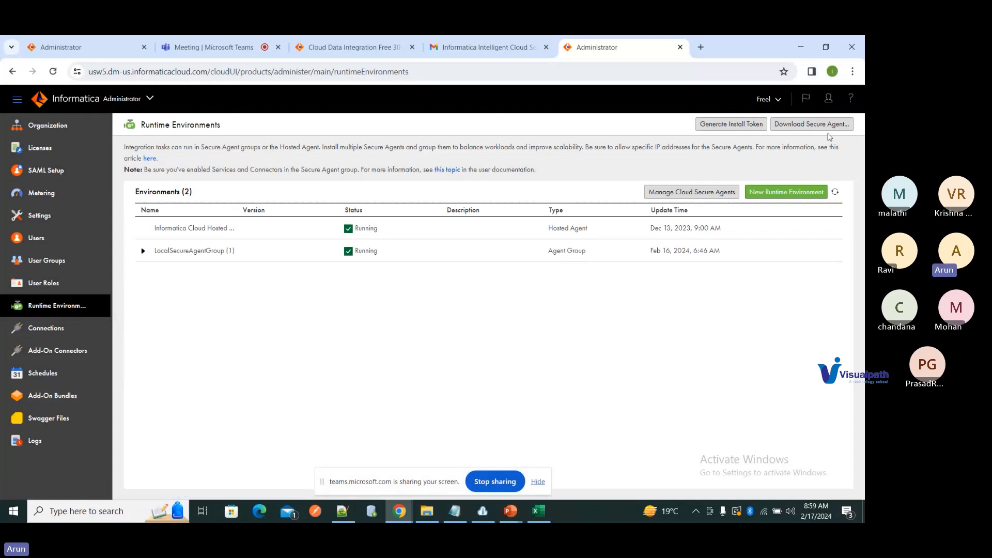
pyautogui.click(143, 252)
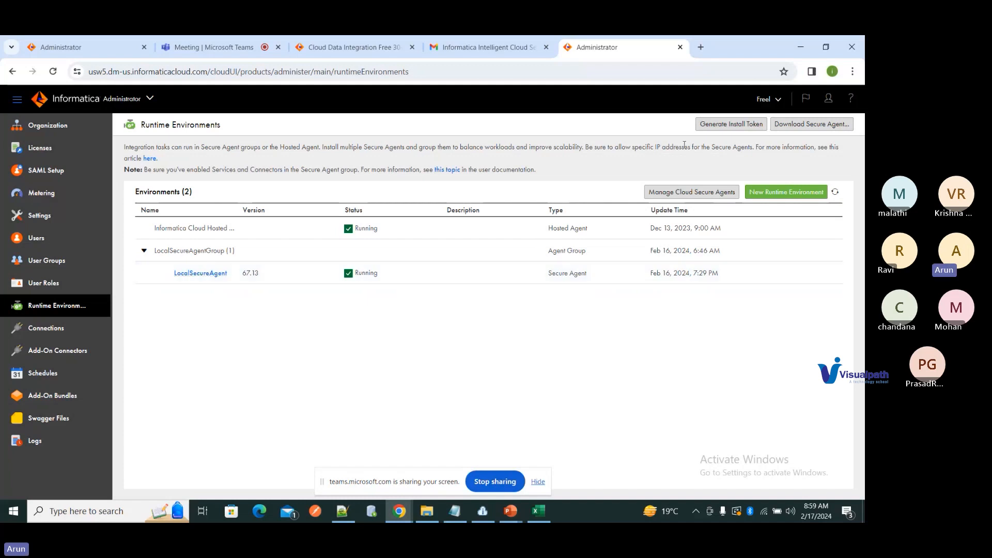
pyautogui.click(811, 125)
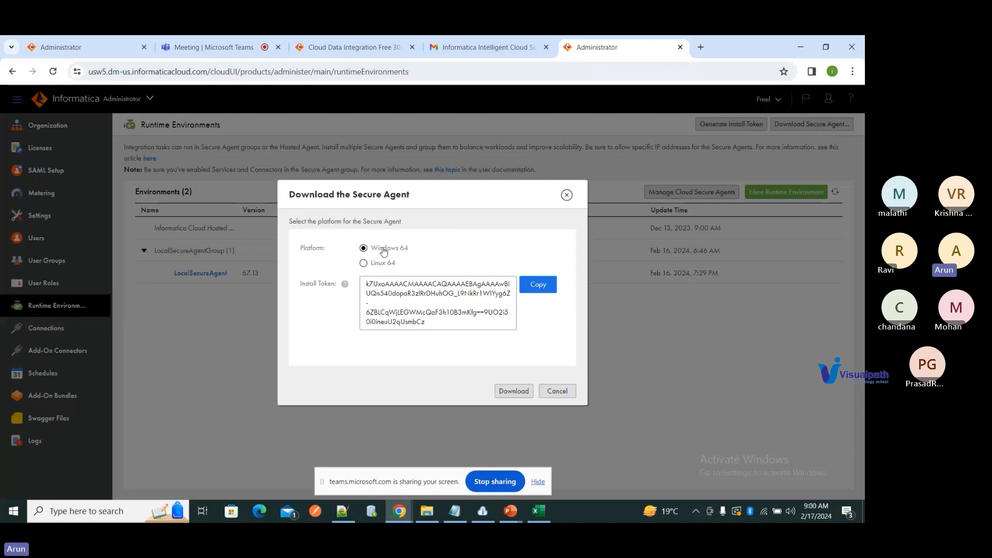
# Step: Confirm agent64_install is already in Downloads, then cancel the Secure Agent download
pyautogui.moveTo(427, 511)
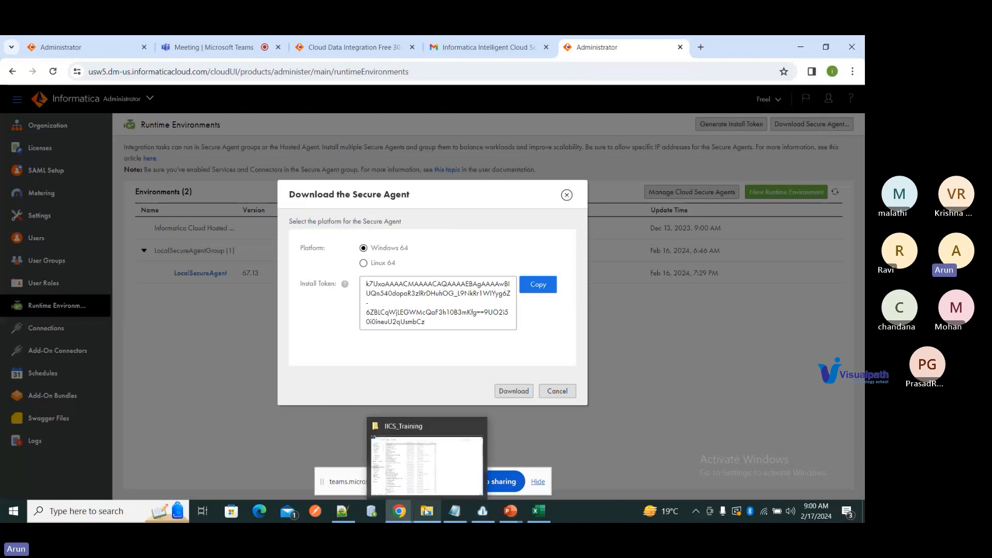
pyautogui.click(449, 473)
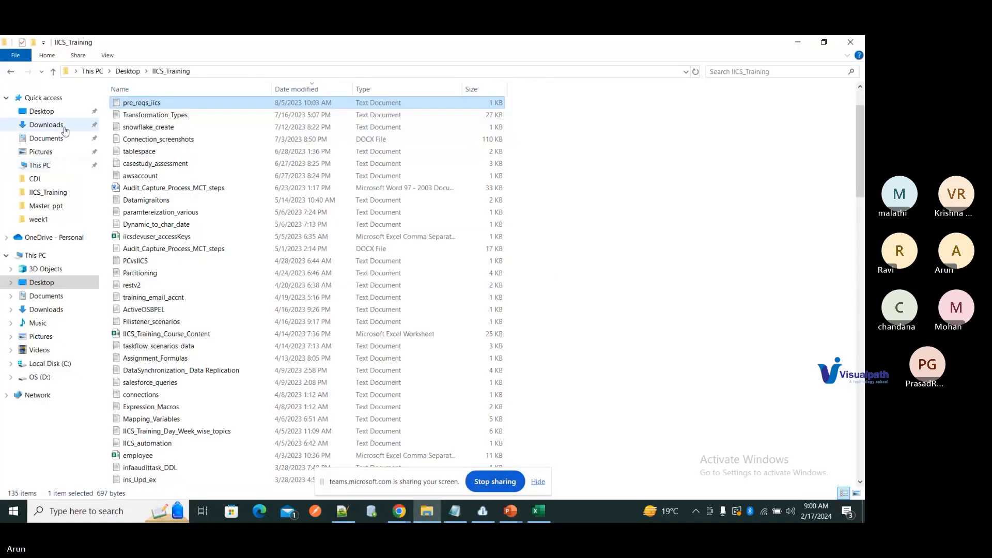
pyautogui.click(46, 125)
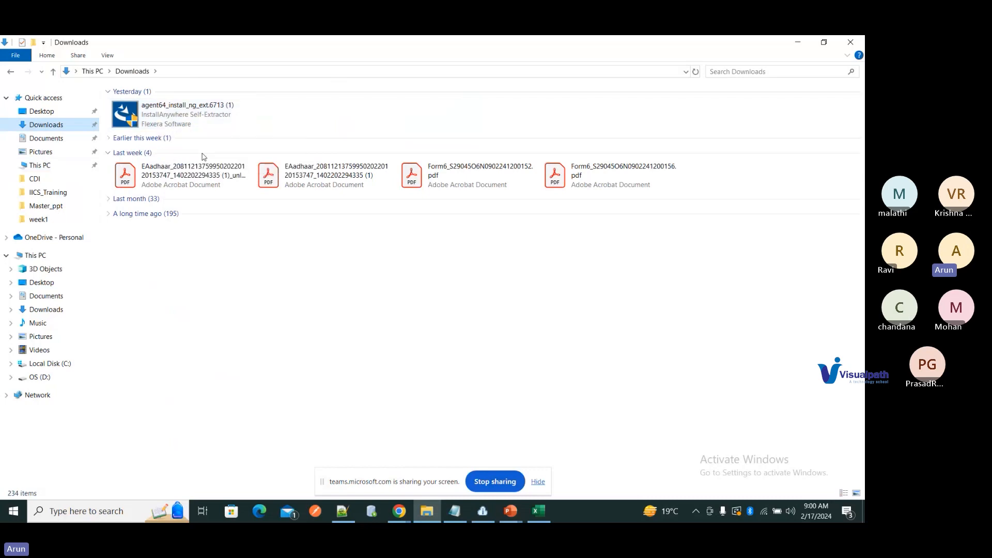
pyautogui.hotkey('alt', 'Tab')
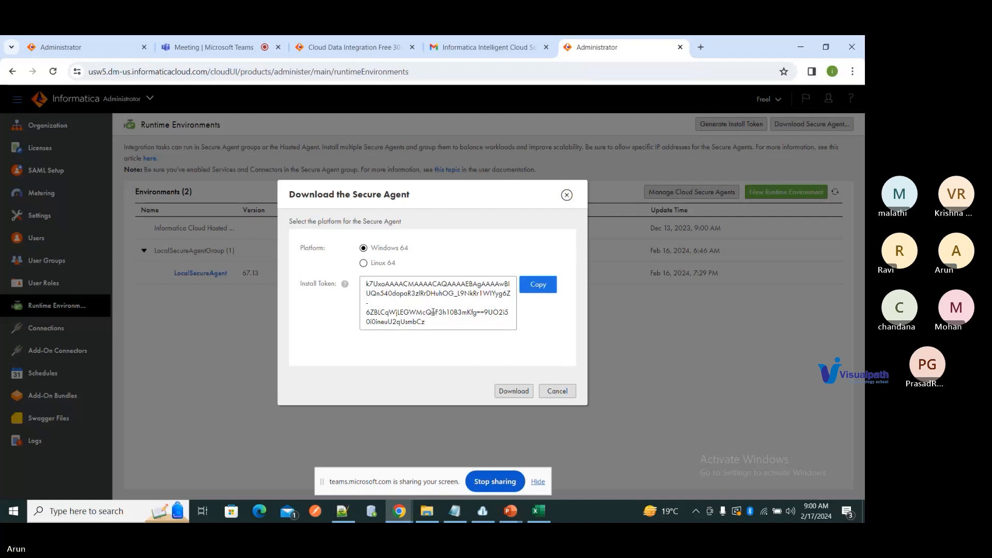
pyautogui.click(571, 396)
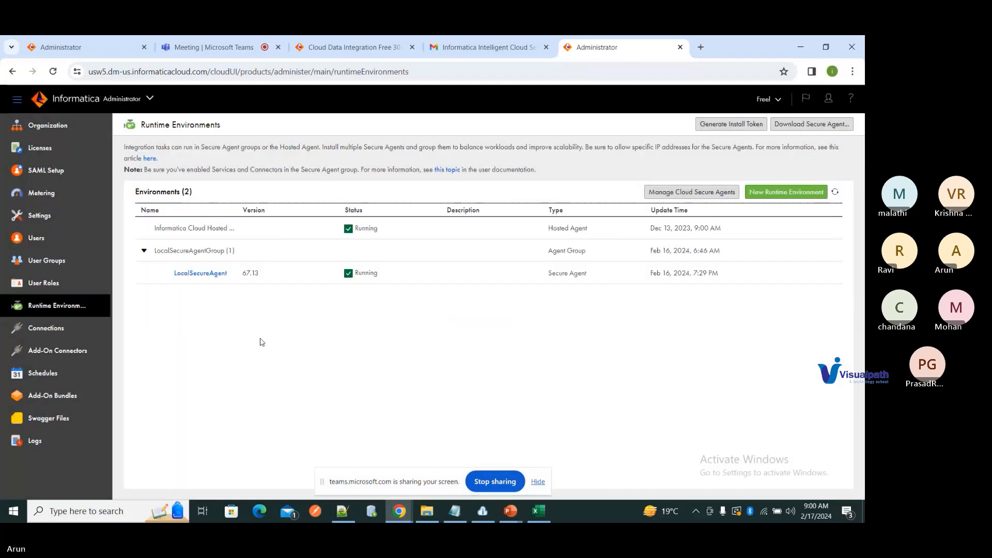
# Step: Open LocalSecureAgent details and review version 67.13 with all four services running
pyautogui.click(204, 275)
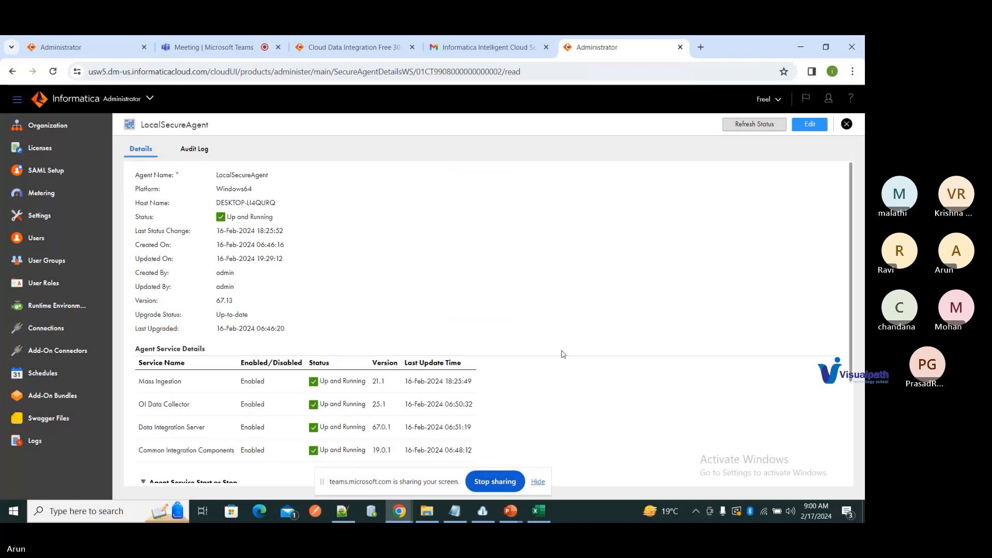
pyautogui.scroll(-1, 553, 355)
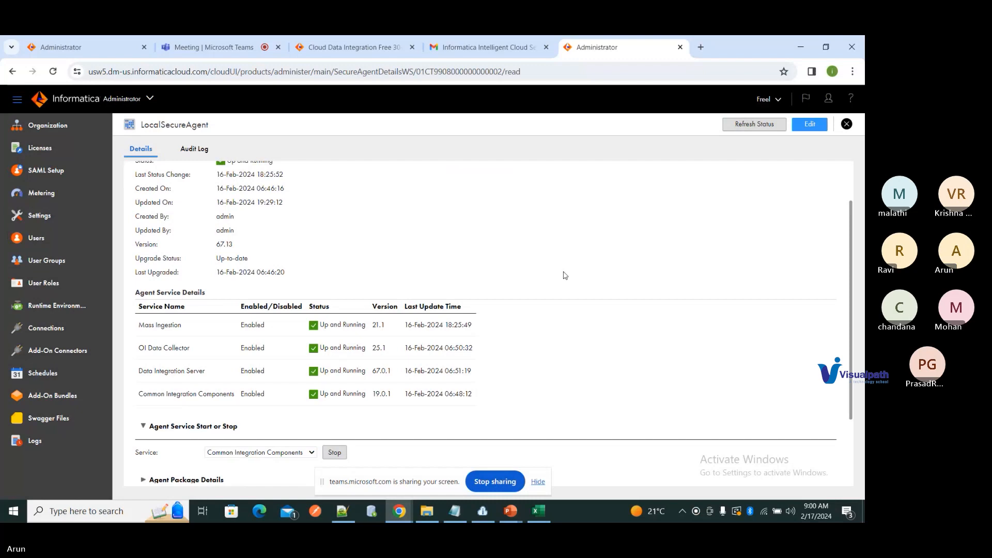
pyautogui.scroll(2, 565, 274)
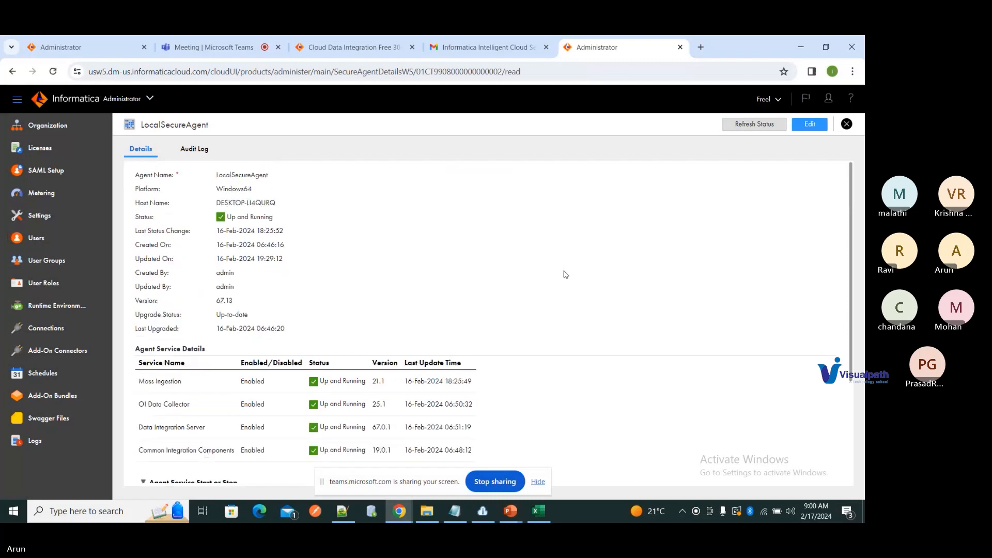
pyautogui.scroll(-1, 565, 274)
pyautogui.scroll(-1, 565, 275)
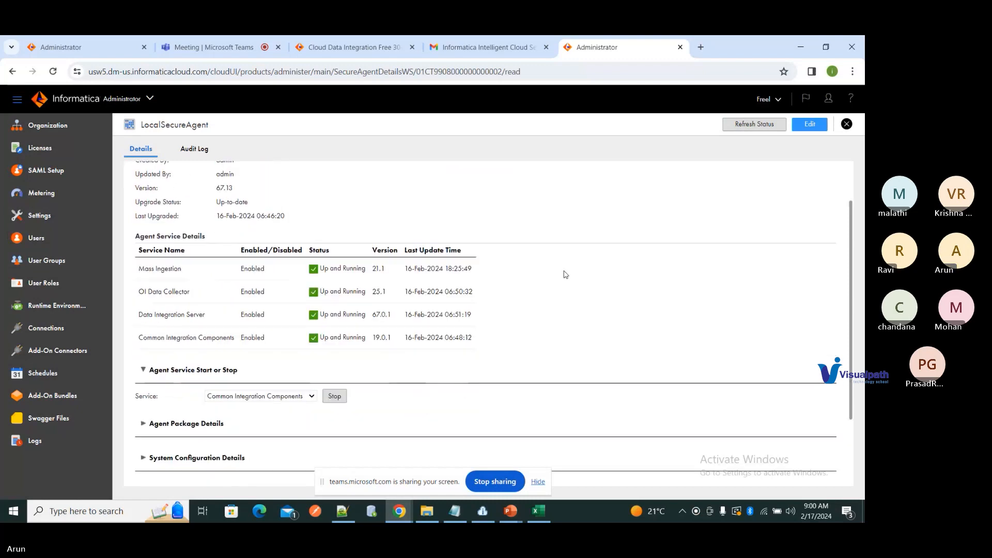
pyautogui.scroll(-1, 566, 274)
pyautogui.scroll(2, 565, 274)
pyautogui.scroll(1, 565, 274)
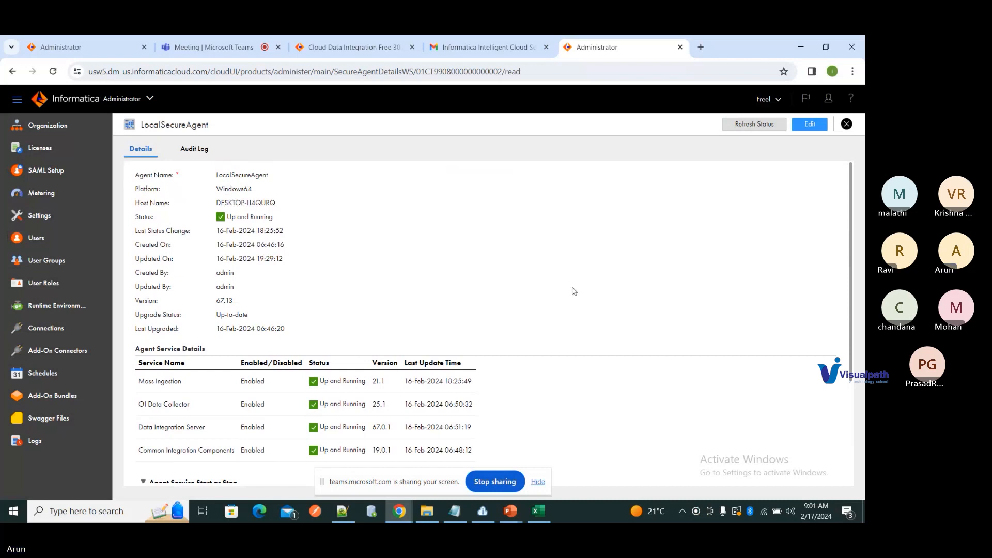
# Step: Close the Gmail, trial sign-up and older Administrator browser tabs
pyautogui.click(546, 47)
pyautogui.click(411, 47)
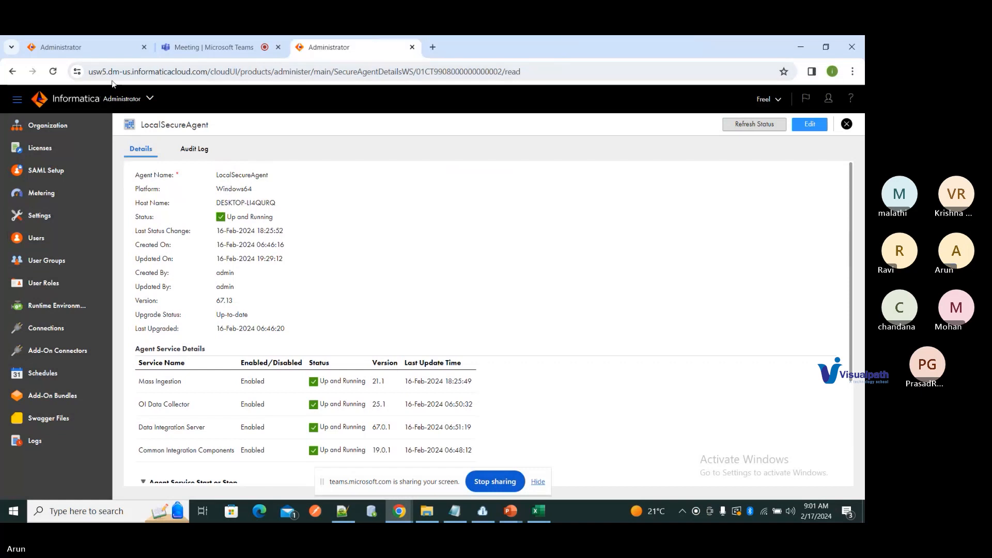
pyautogui.click(144, 47)
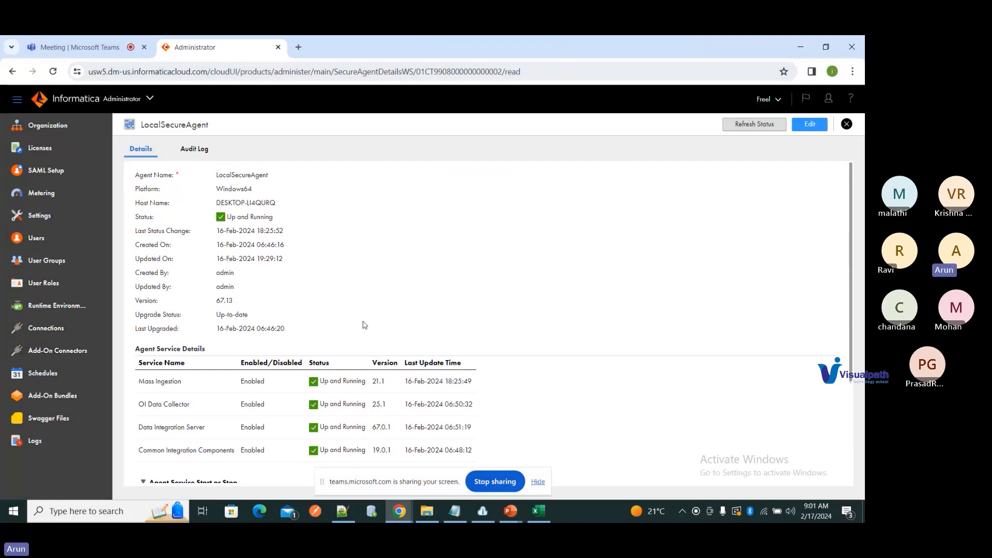
pyautogui.scroll(-5, 626, 334)
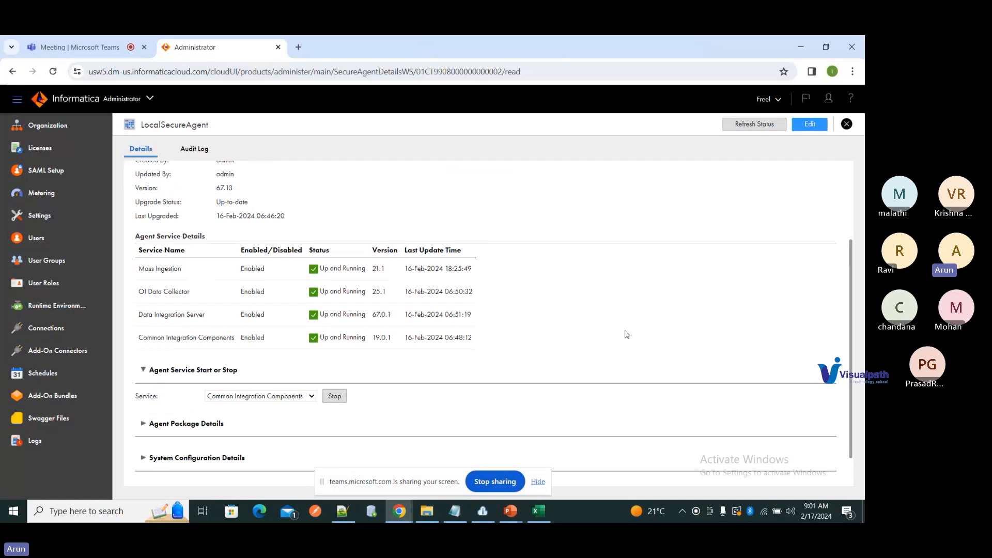
pyautogui.scroll(5, 626, 334)
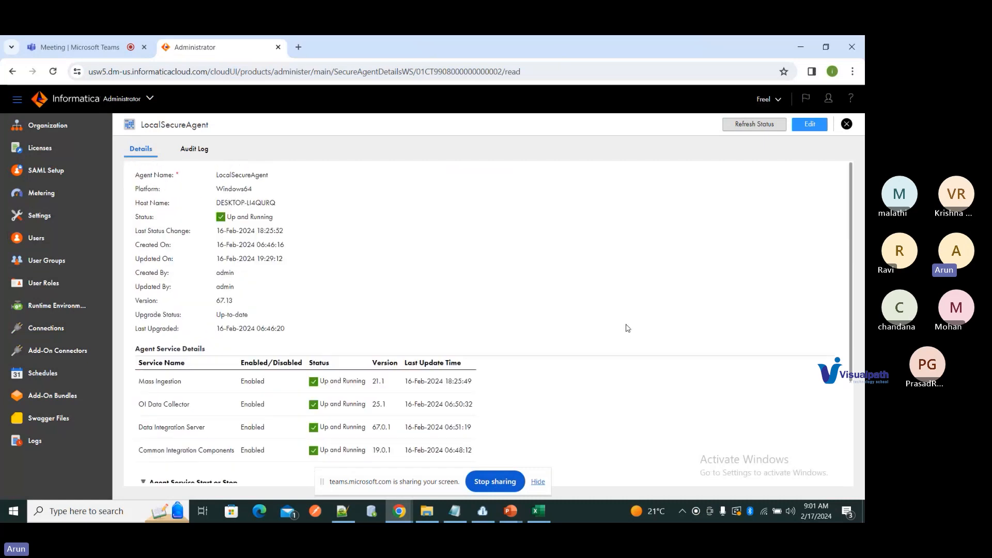
# Step: Open Data Integration in a new tab from the service switcher and switch to it
pyautogui.click(150, 100)
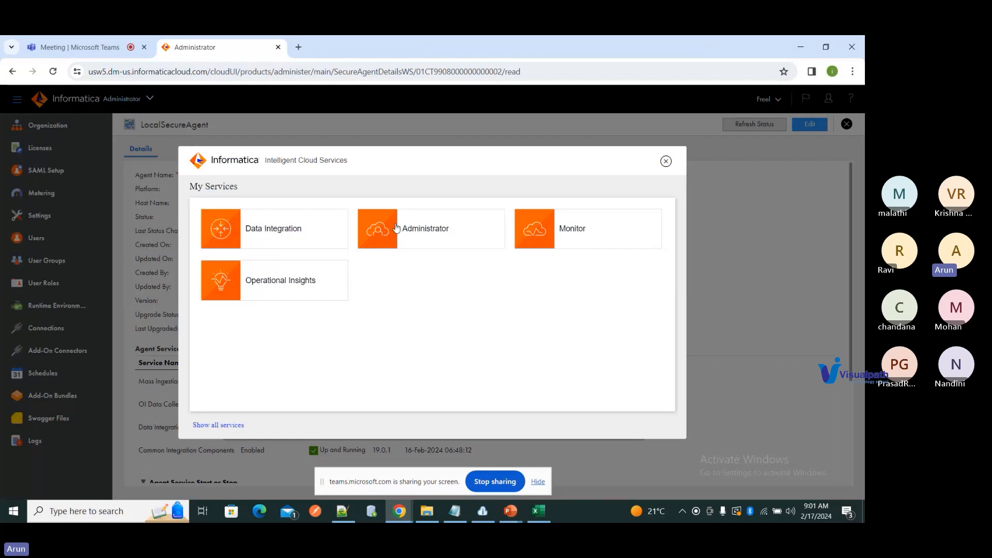
pyautogui.rightClick(282, 232)
pyautogui.click(336, 242)
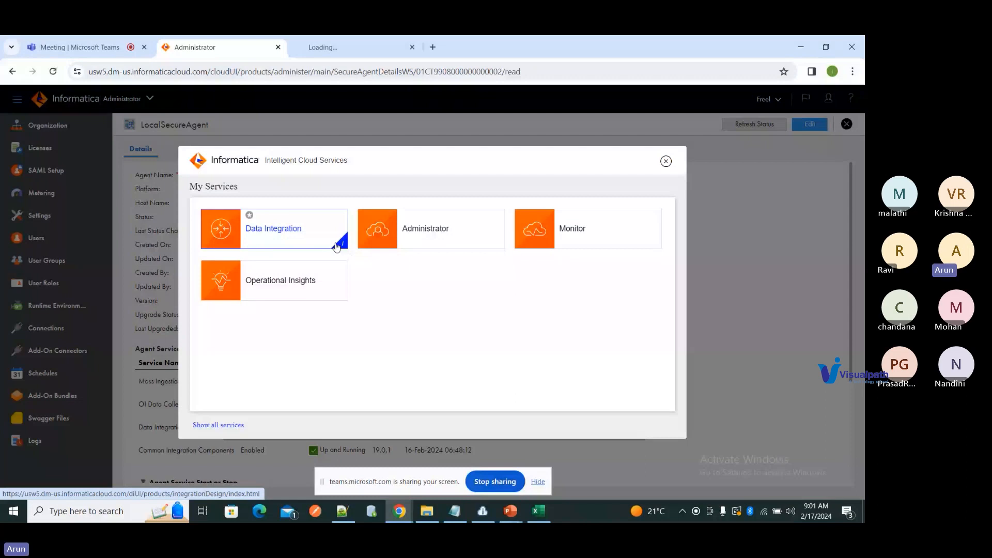
pyautogui.click(336, 246)
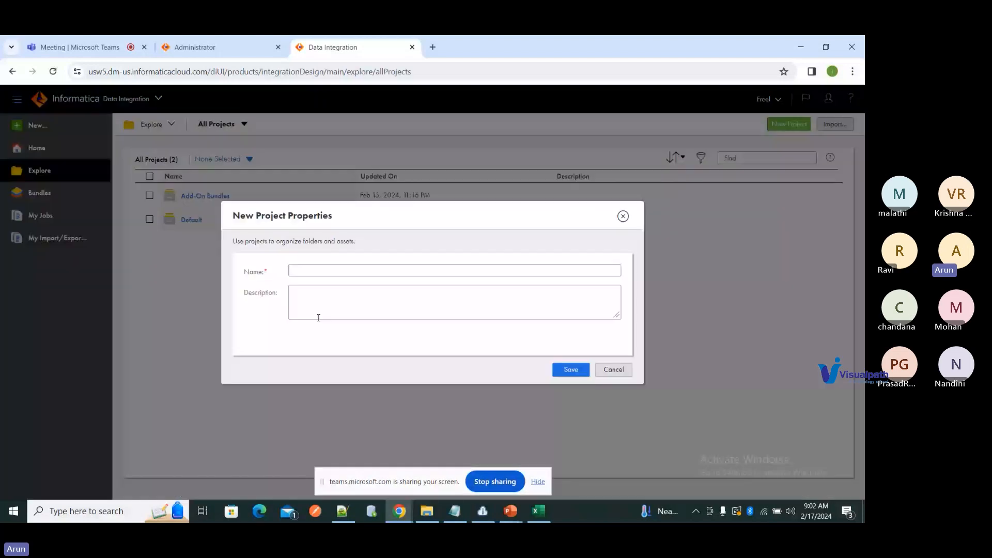
# Step: Create and save the new project IICS_Training_Febbatch
pyautogui.click(364, 270)
pyautogui.write('IICS_Training')
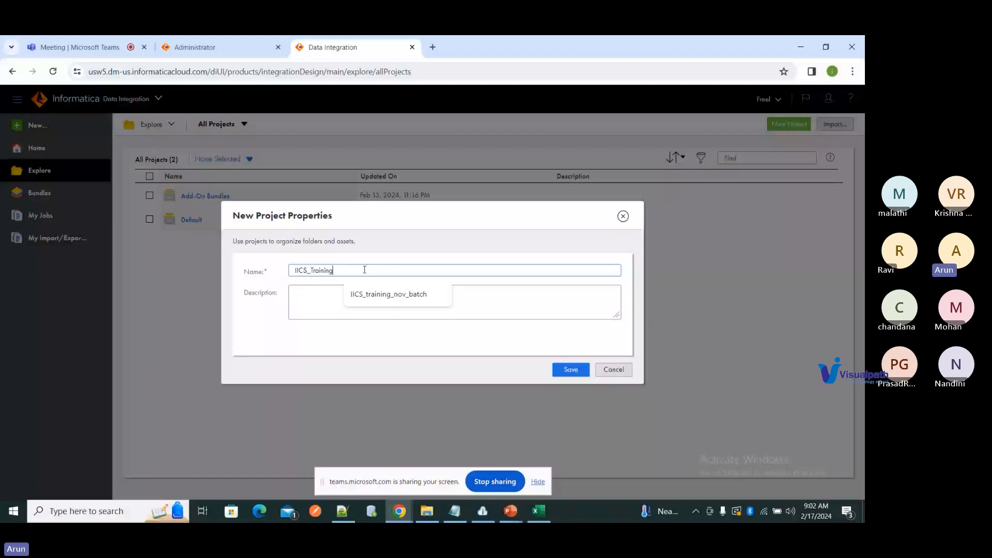
pyautogui.write('_Febbatch')
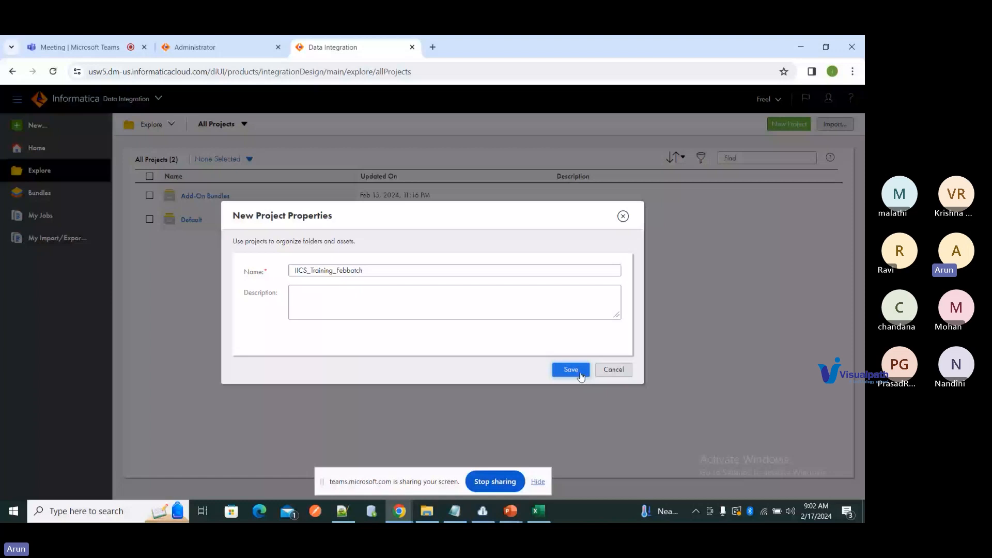
pyautogui.click(570, 370)
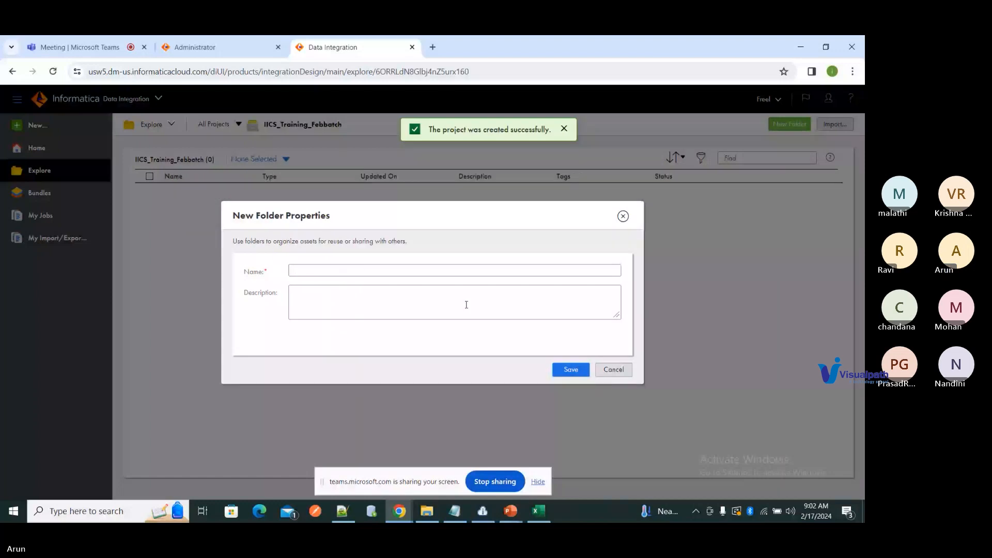
# Step: Save the empty Training folder, skip adding an asset, and return to Administrator
pyautogui.click(577, 375)
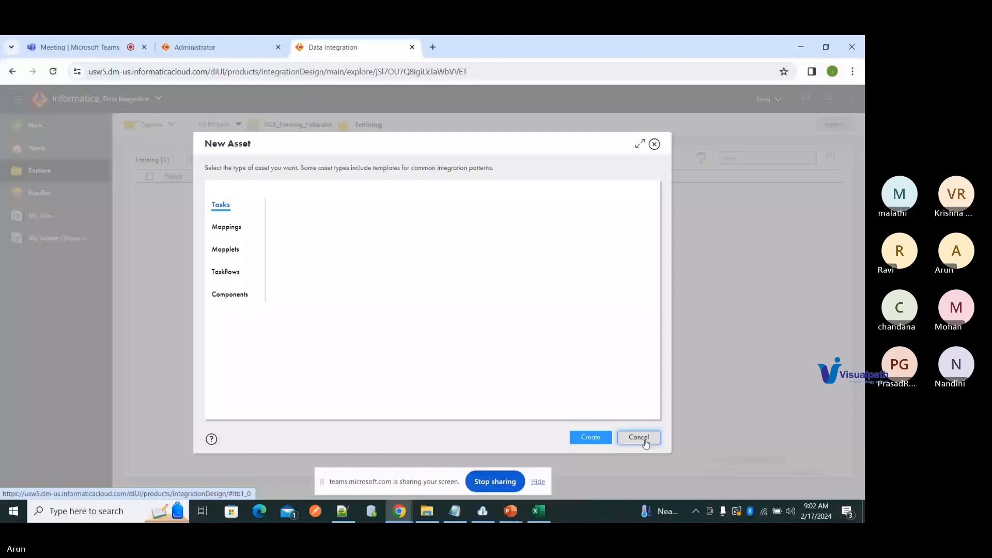
pyautogui.click(638, 438)
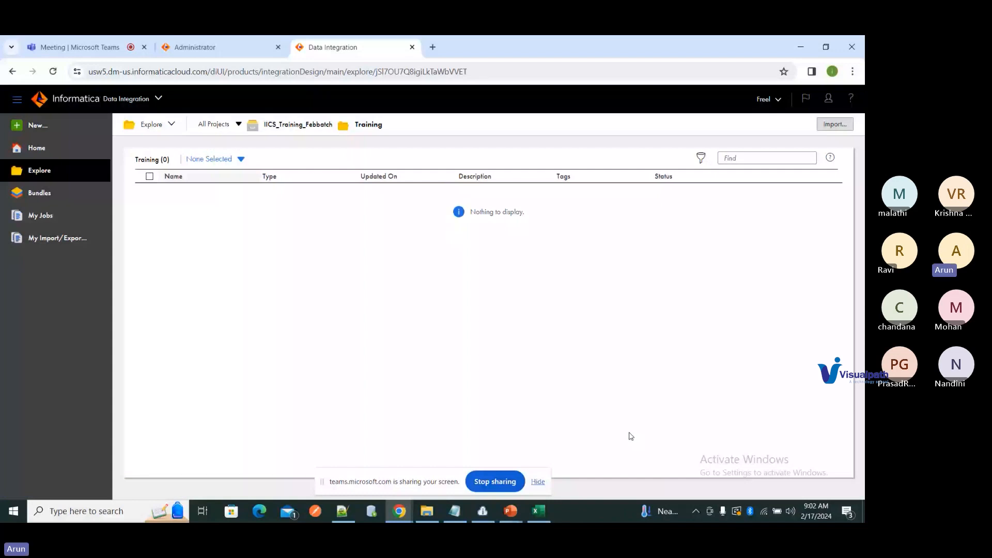
pyautogui.click(207, 47)
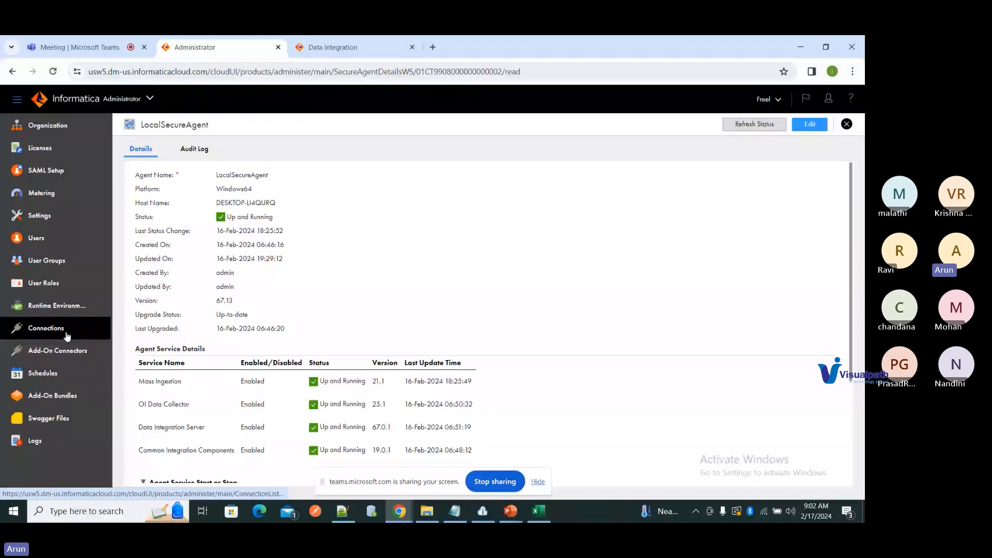
# Step: Begin the Flat File connection Conn_Flat_File on the LocalSecureAgentGroup runtime environment
pyautogui.click(67, 335)
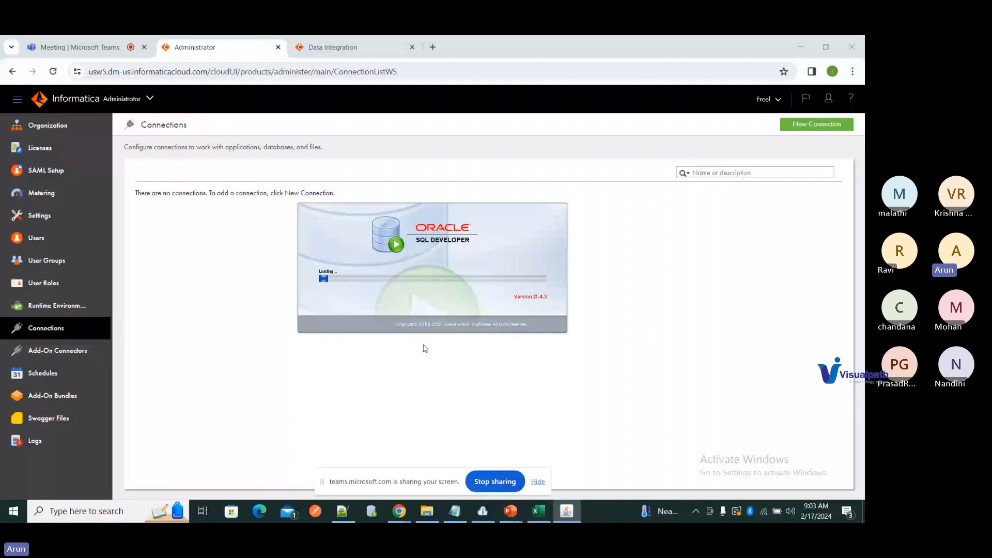
pyautogui.click(827, 127)
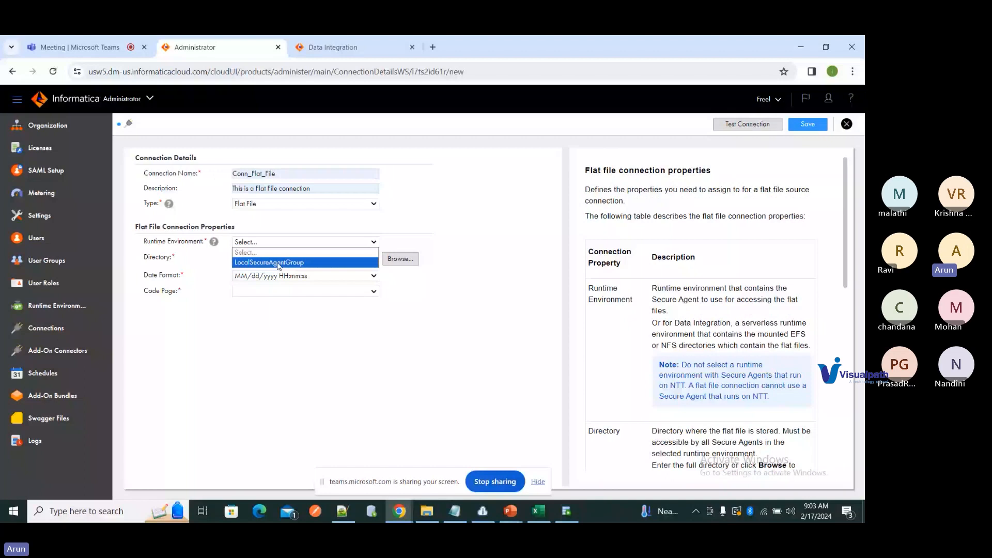
pyautogui.click(278, 263)
pyautogui.click(279, 256)
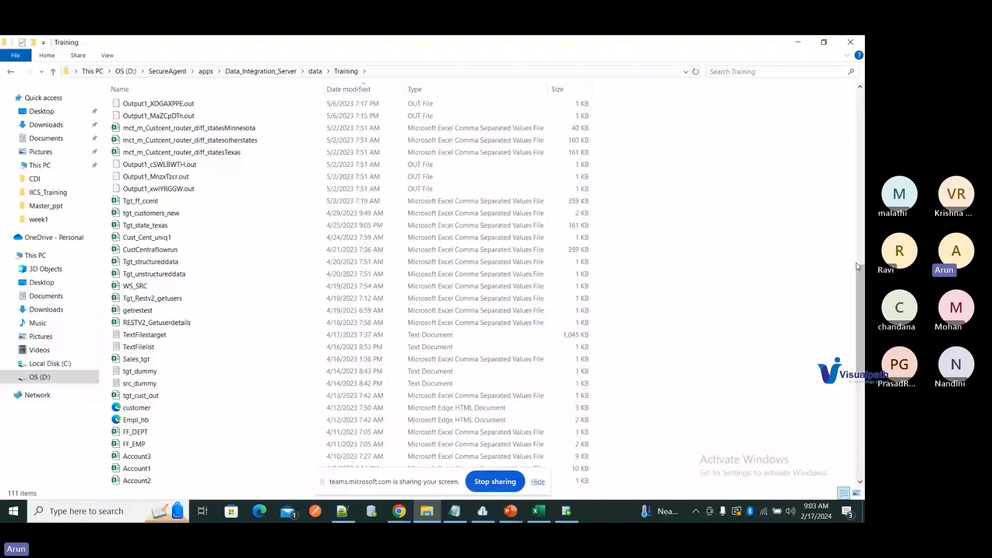
# Step: Look through the agent's Data_Integration_Server\data\Training folder, then go back to the connection form
pyautogui.scroll(-10, 858, 266)
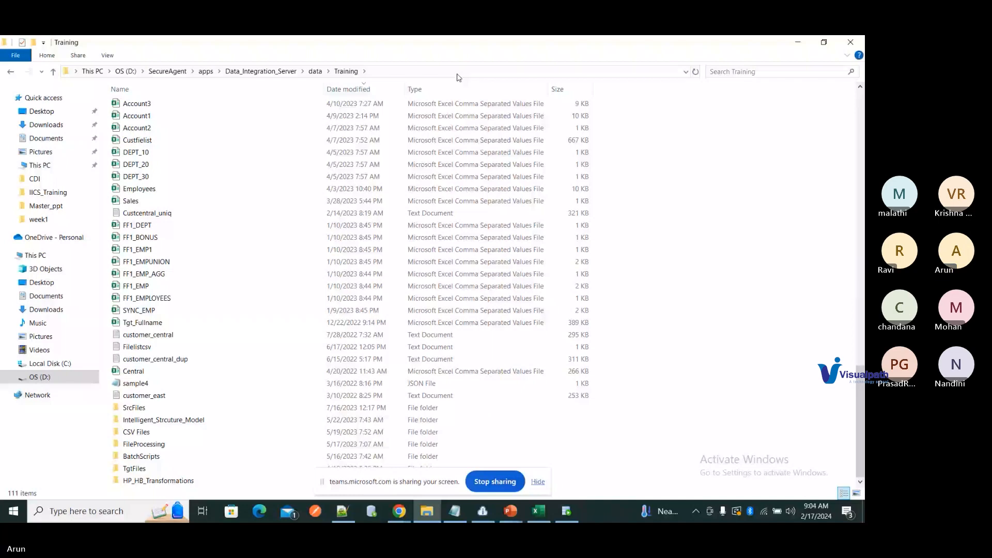
pyautogui.hotkey('alt', 'Tab')
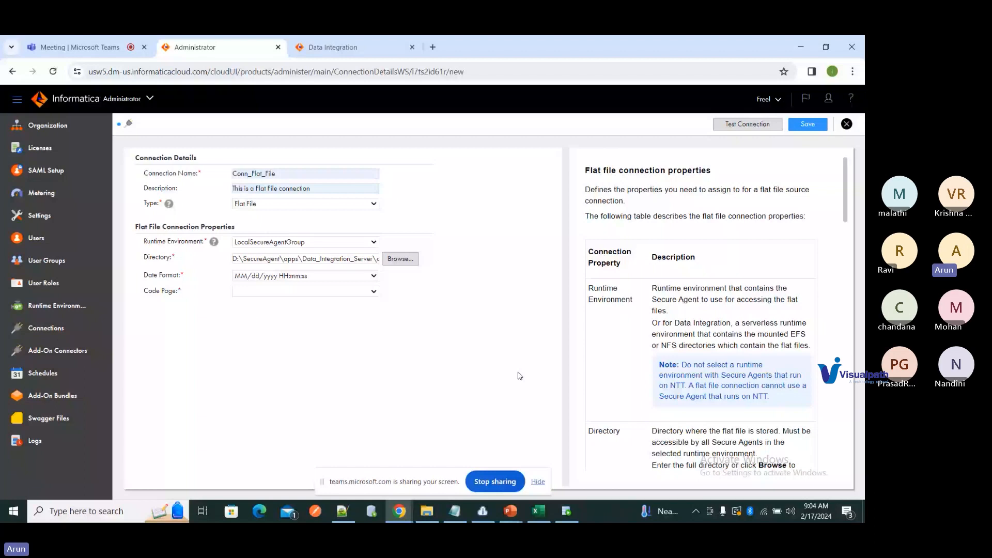
# Step: Set Conn_Flat_File's code page to UTF-8, test and save it, then view Connections
pyautogui.click(306, 292)
pyautogui.click(253, 318)
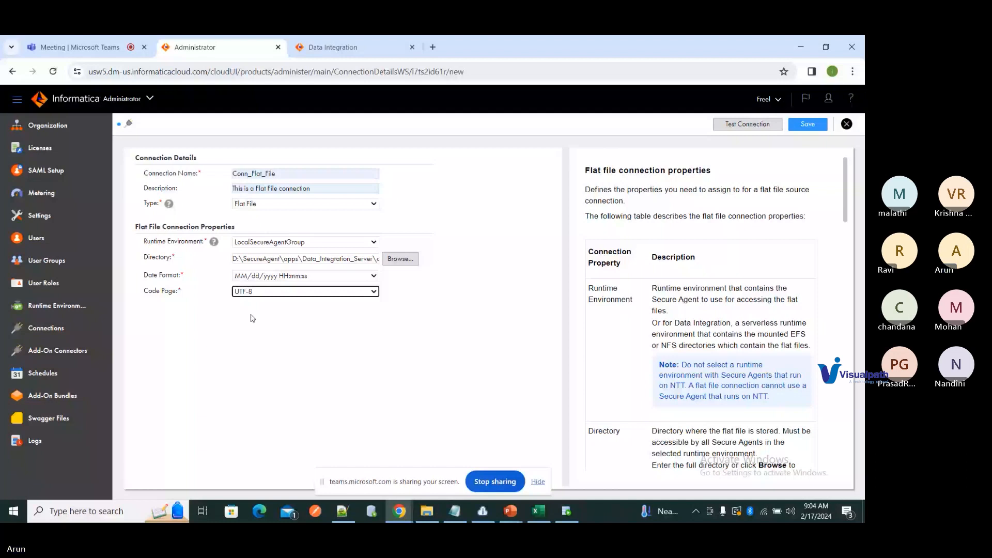
pyautogui.click(747, 125)
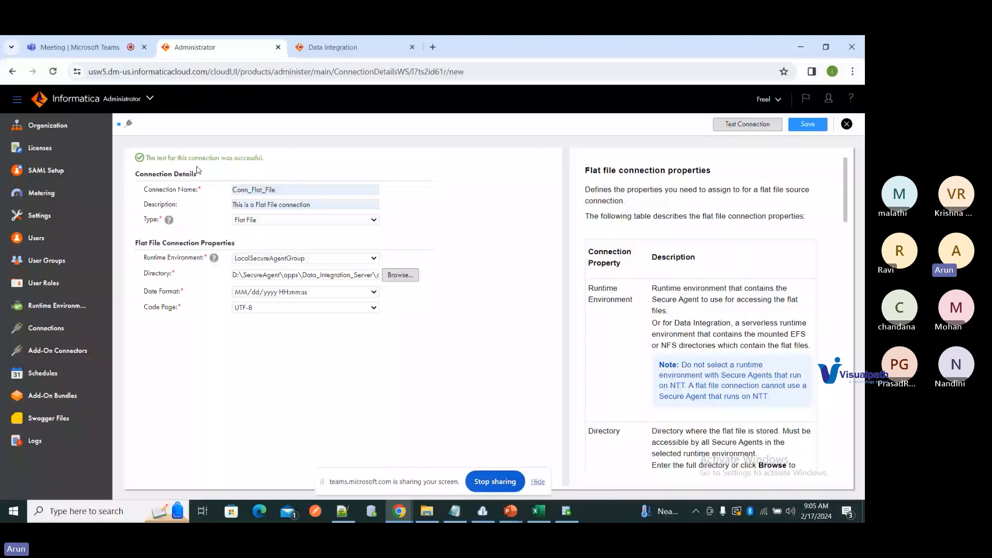
pyautogui.click(807, 125)
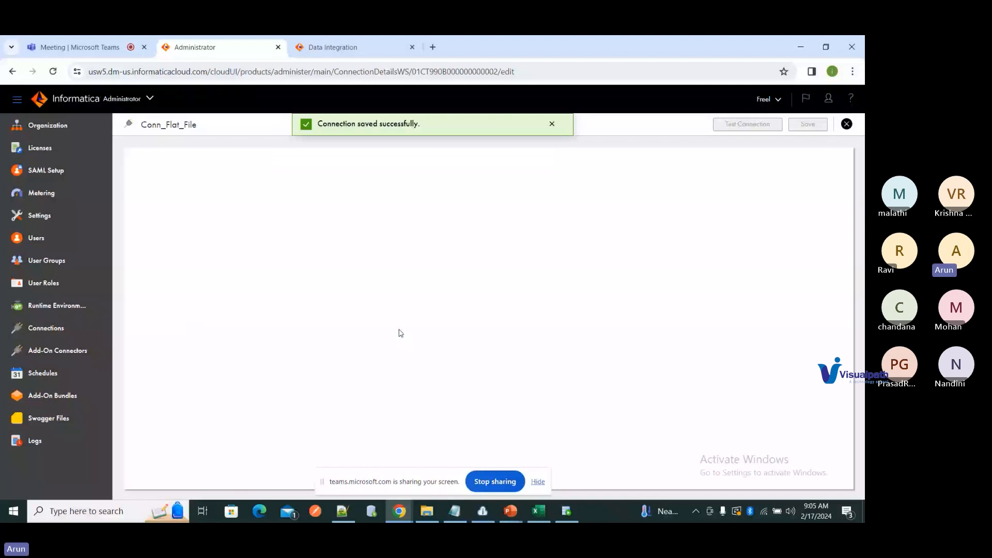
pyautogui.click(54, 328)
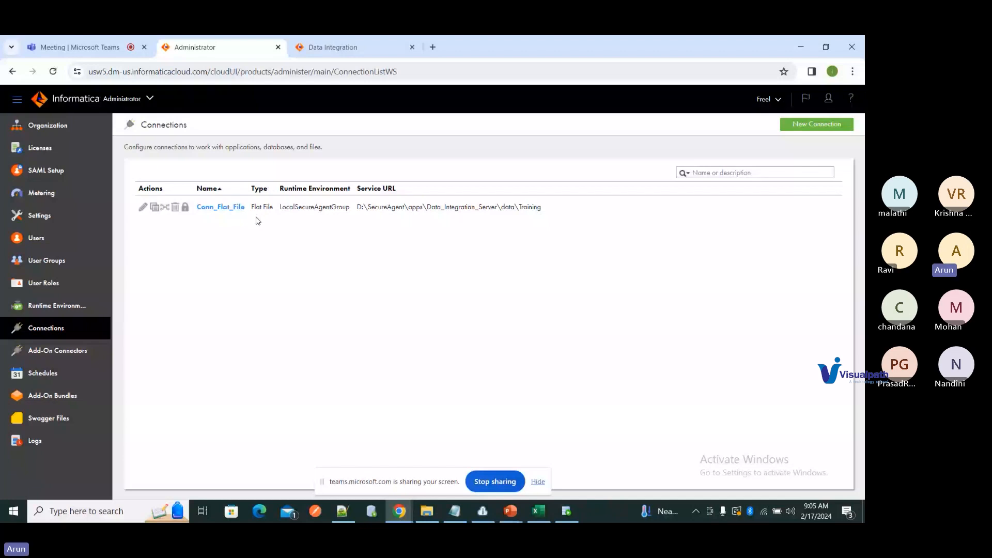
# Step: Return to Data Integration and open the New Asset chooser for the Training folder
pyautogui.hotkey('ctrl', 'Tab')
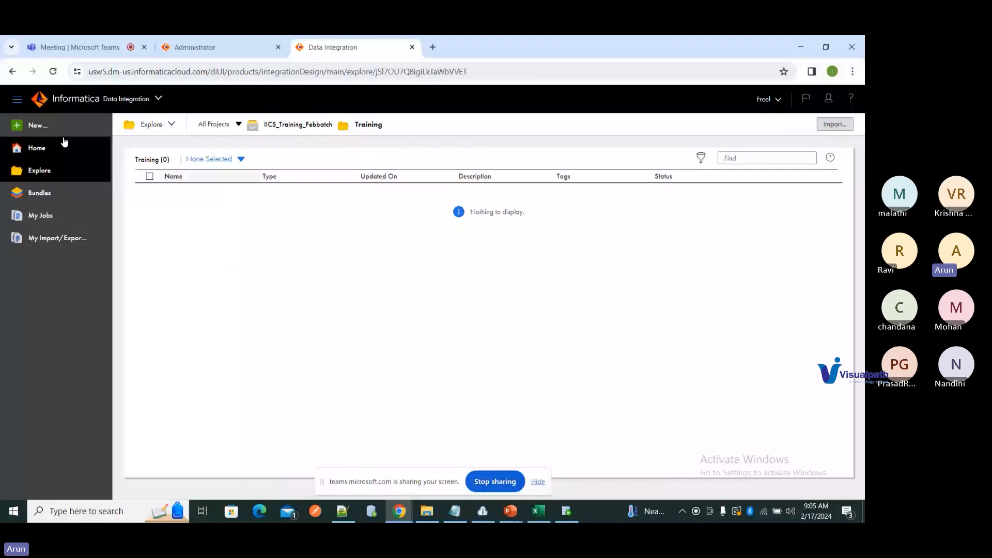
pyautogui.click(37, 125)
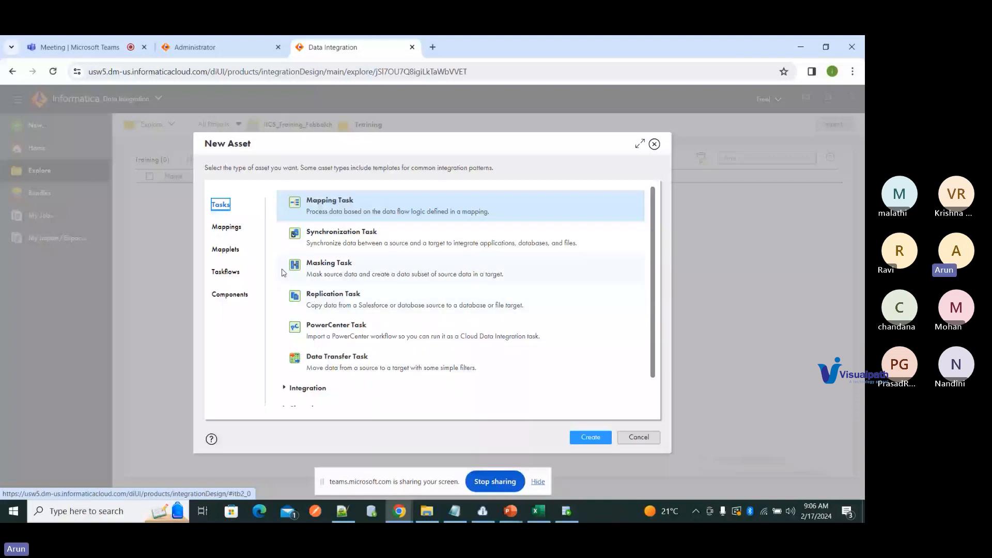
# Step: Create a blank mapping named m_Demo_customer_data_load and select its Source node
pyautogui.click(227, 229)
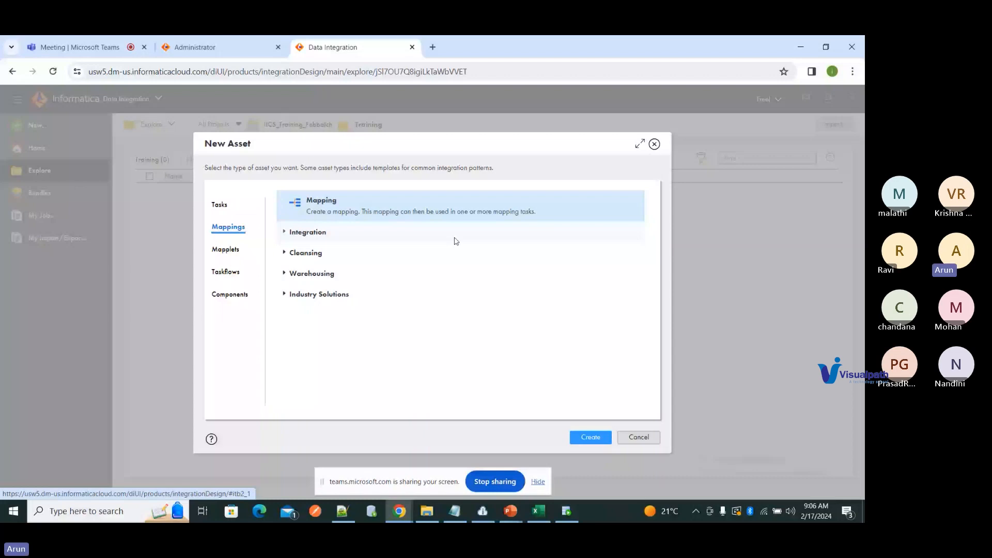
pyautogui.click(591, 437)
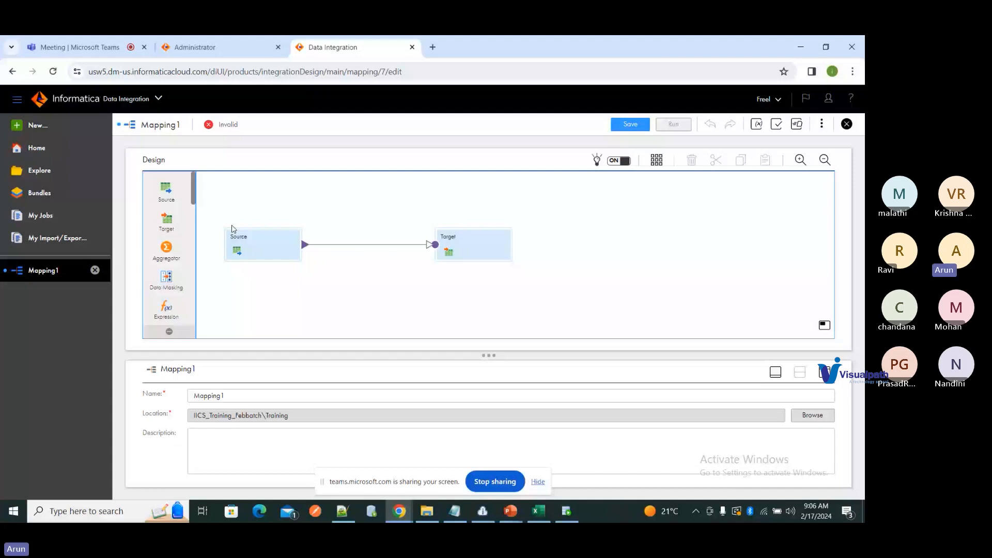
pyautogui.click(307, 396)
pyautogui.write('m_Demo_customer')
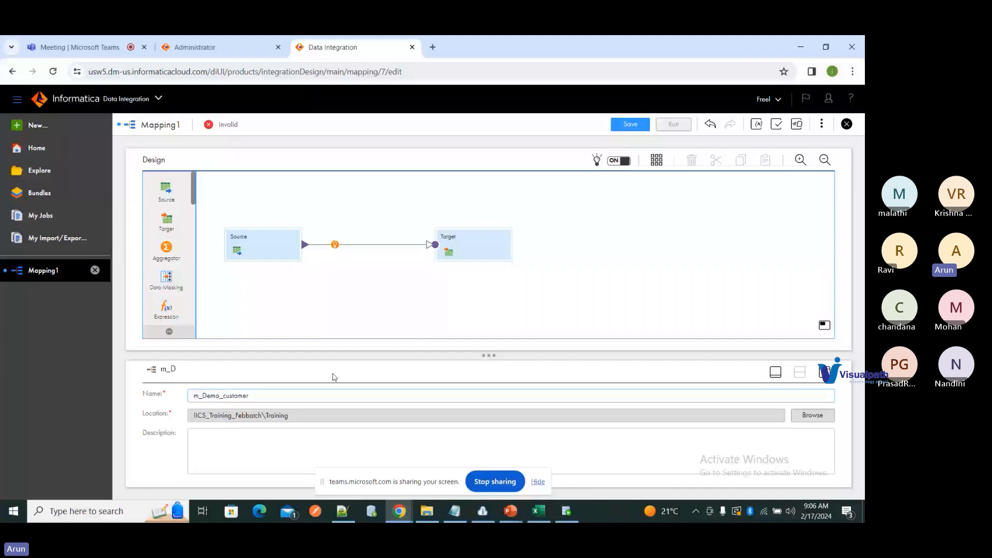
pyautogui.write('_data_load')
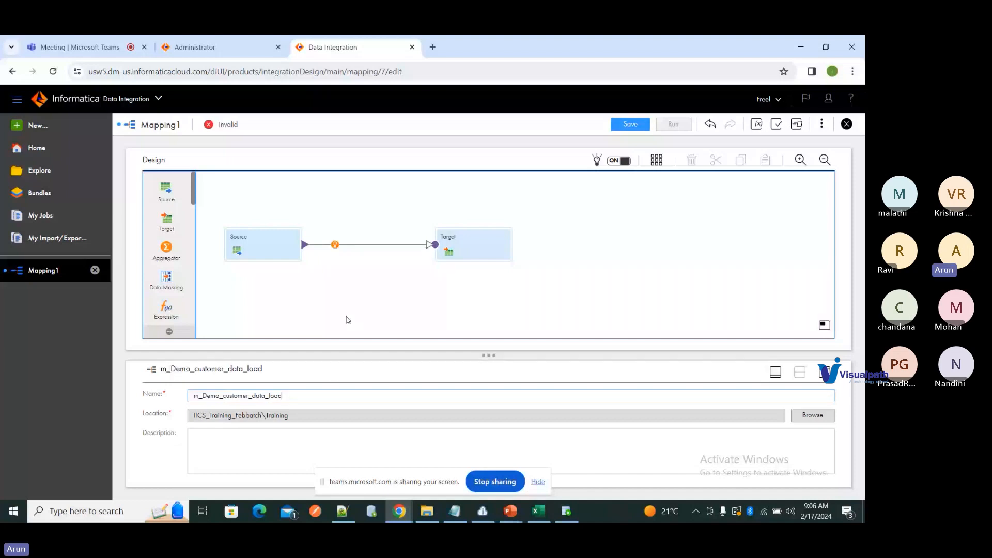
pyautogui.click(267, 252)
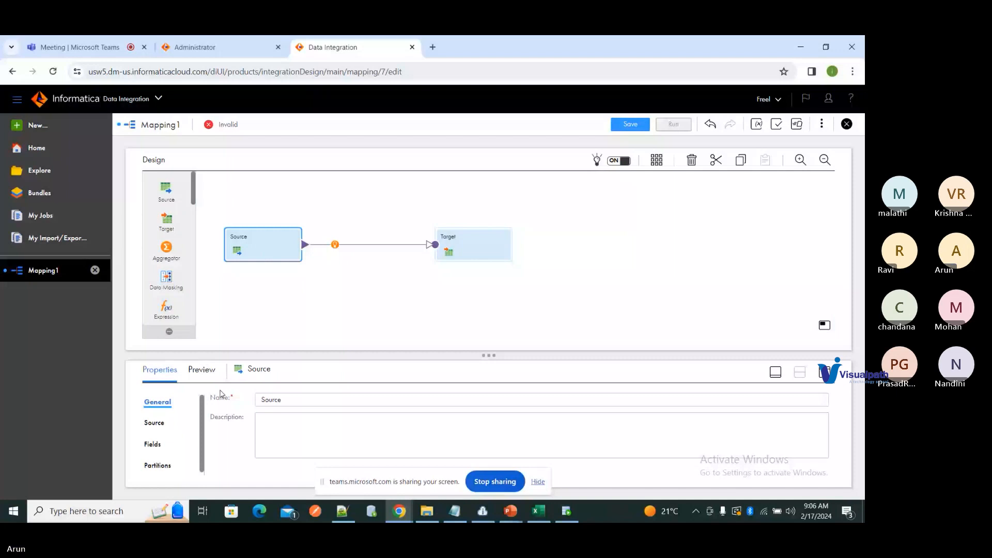
# Step: Rename the Source transformation to Src_Customer_central in the maximized Properties panel and show its Source settings
pyautogui.click(775, 372)
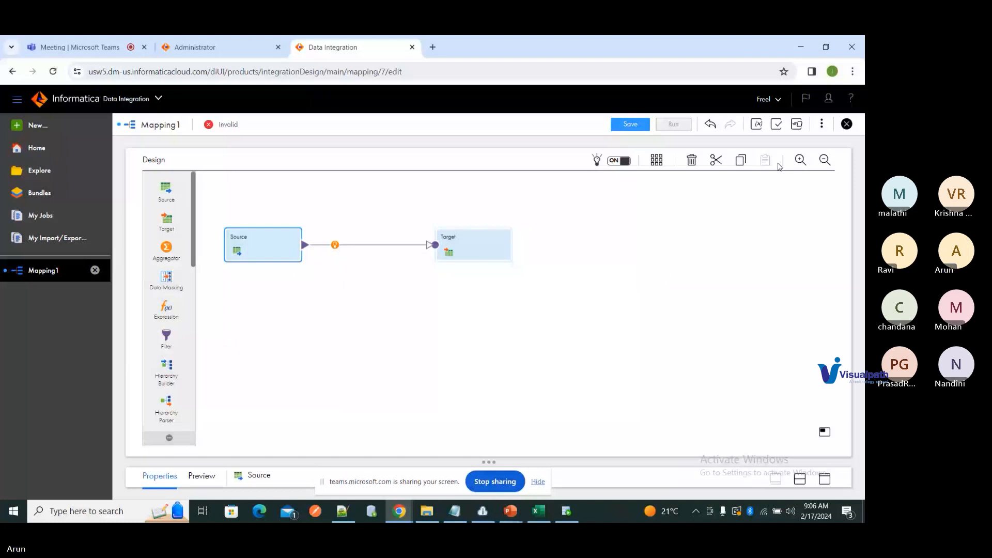
pyautogui.click(824, 479)
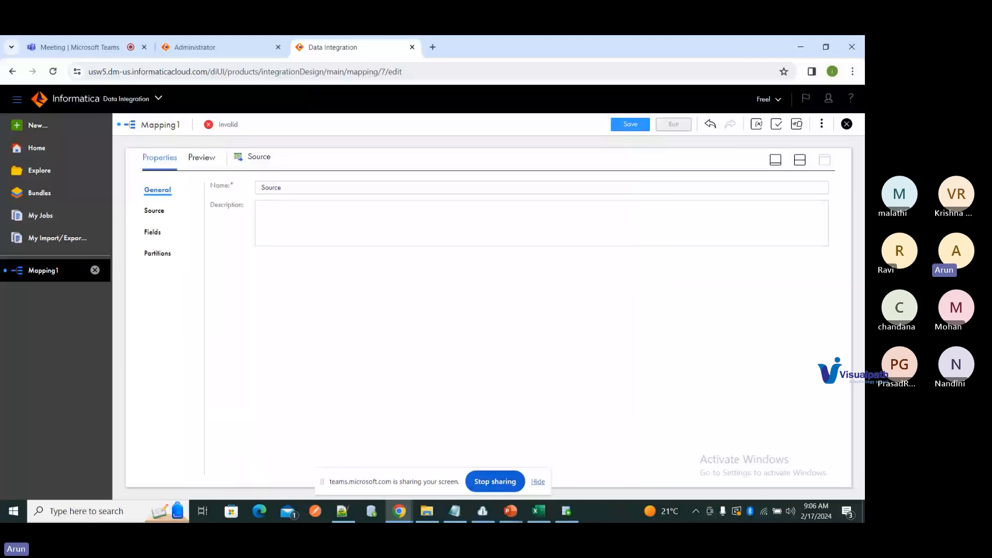
pyautogui.doubleClick(333, 188)
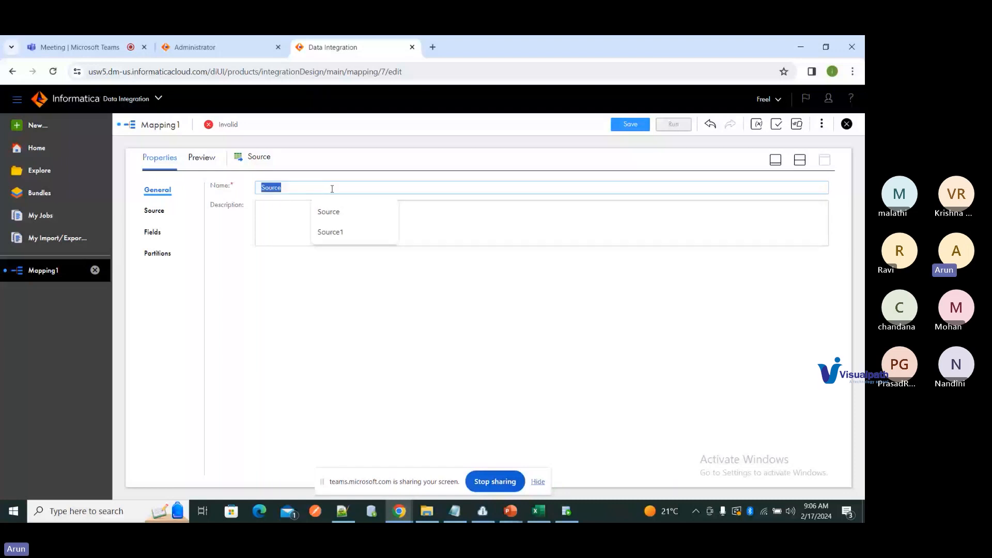
pyautogui.write('Src_Customer_cen')
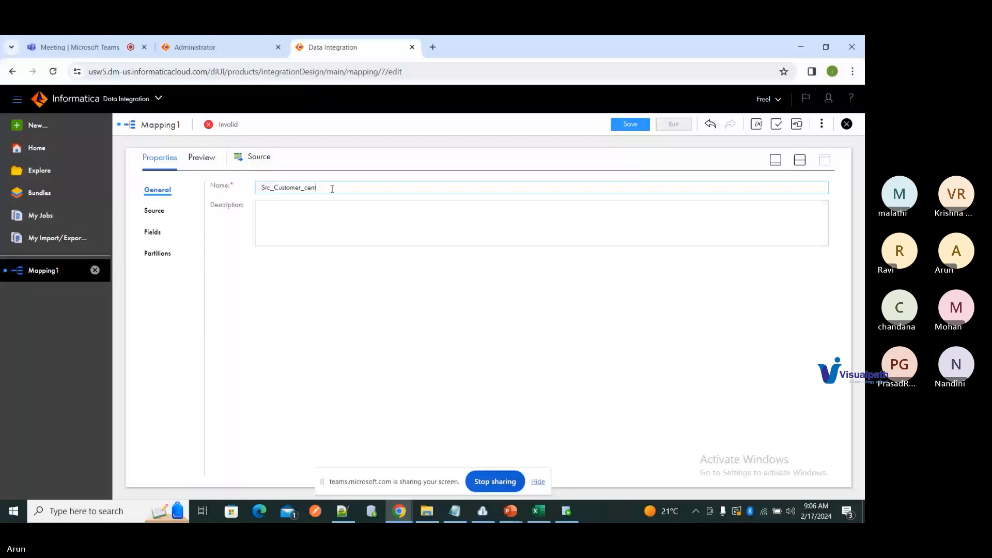
pyautogui.write('tral')
pyautogui.click(154, 211)
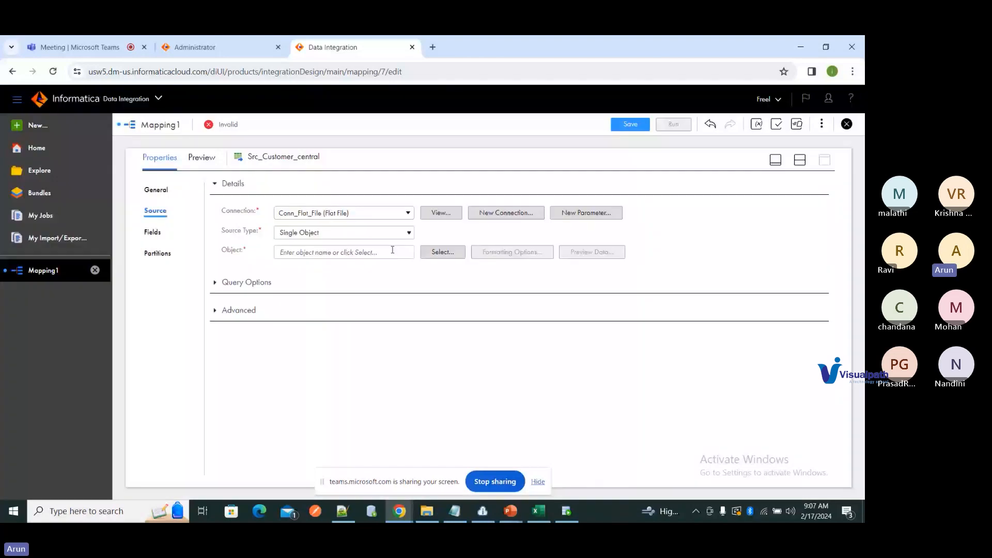
# Step: Use customer_central.txt as the source object, preview its data, and review the incoming fields
pyautogui.click(437, 252)
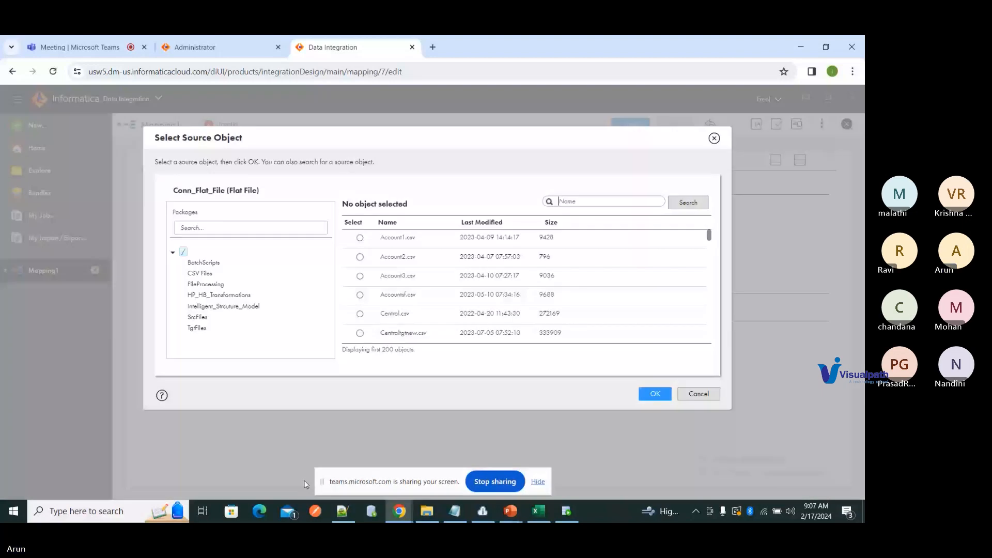
pyautogui.scroll(-3, 532, 277)
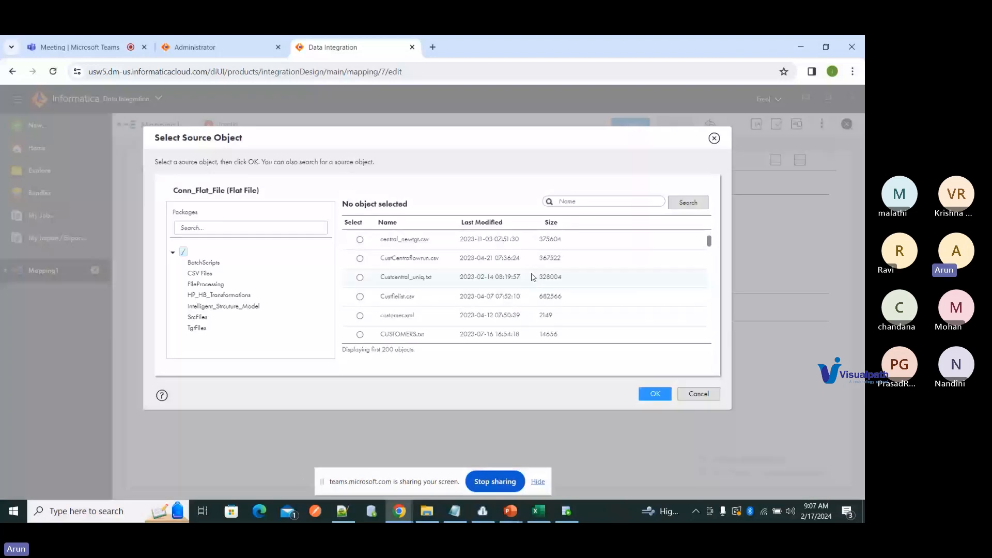
pyautogui.scroll(-3, 532, 278)
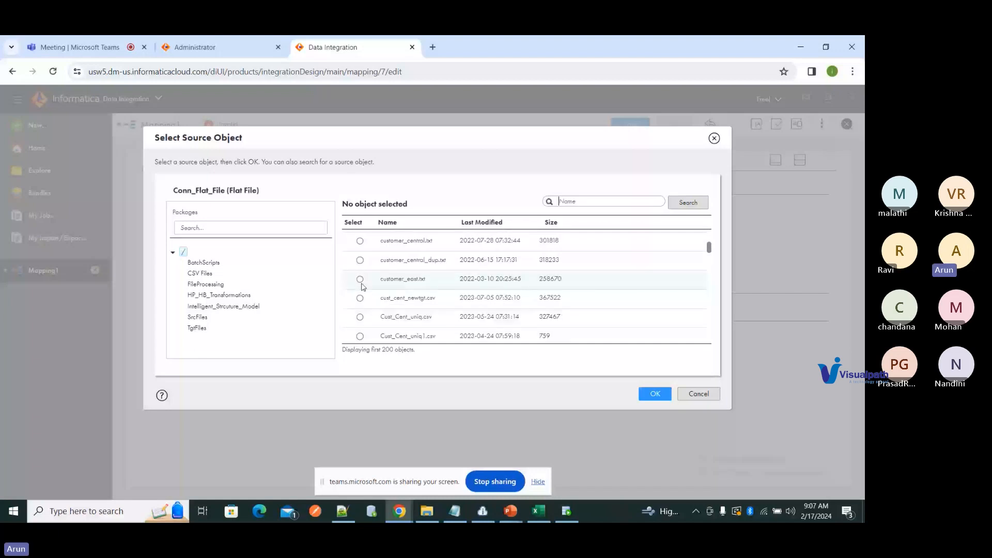
pyautogui.click(360, 279)
pyautogui.click(655, 394)
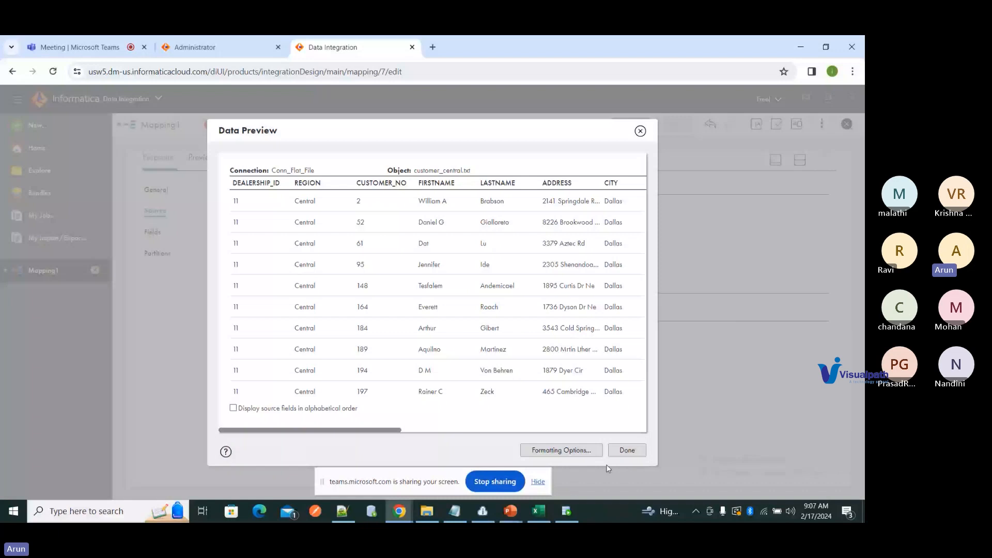
pyautogui.click(627, 450)
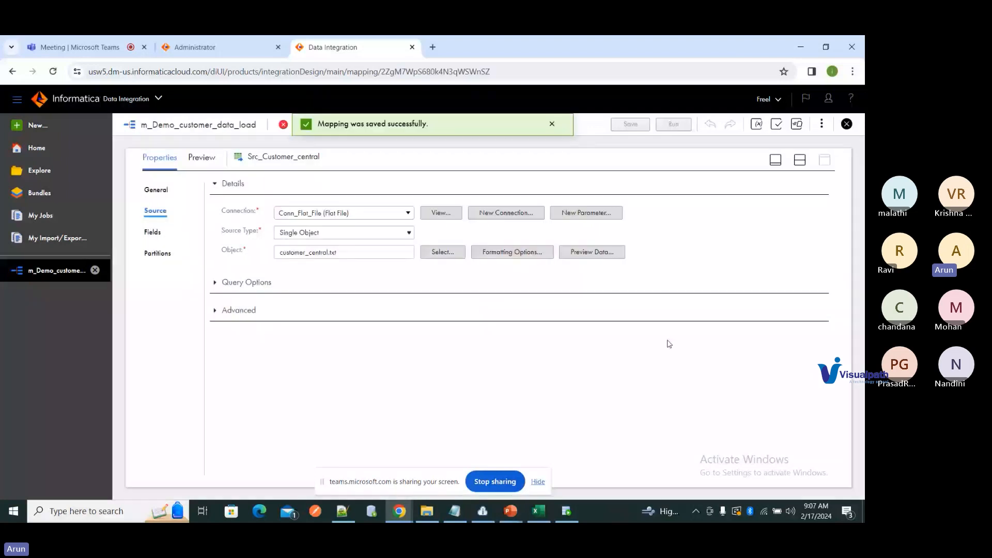
pyautogui.click(175, 231)
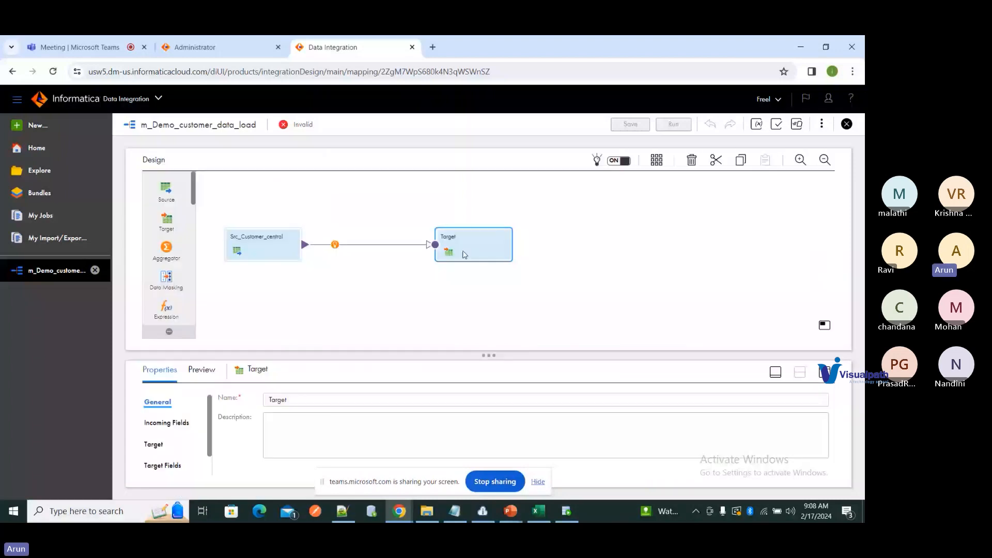
# Step: Point the Target at Conn_Flat_File with a runtime-created file tgt_Customer_demo.csv
pyautogui.click(826, 373)
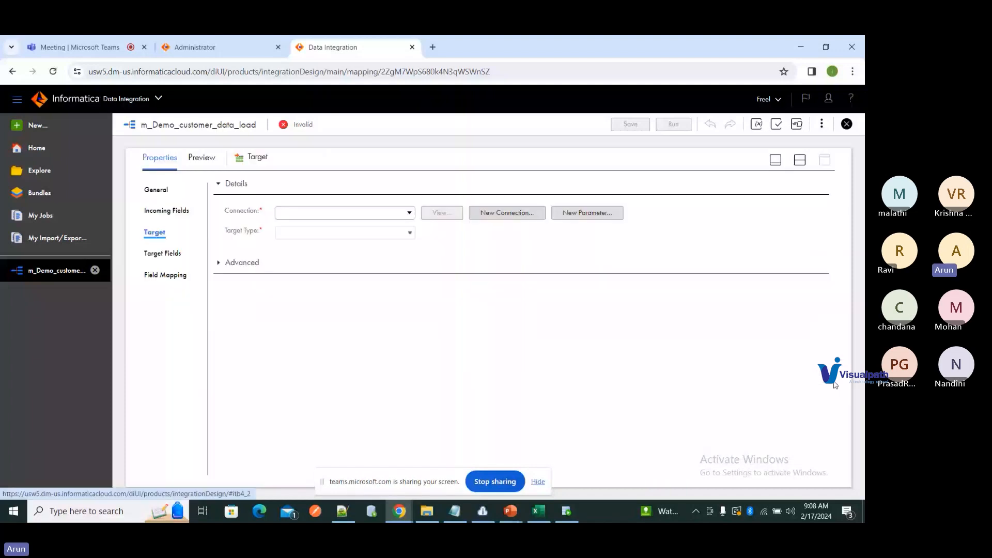
pyautogui.click(371, 216)
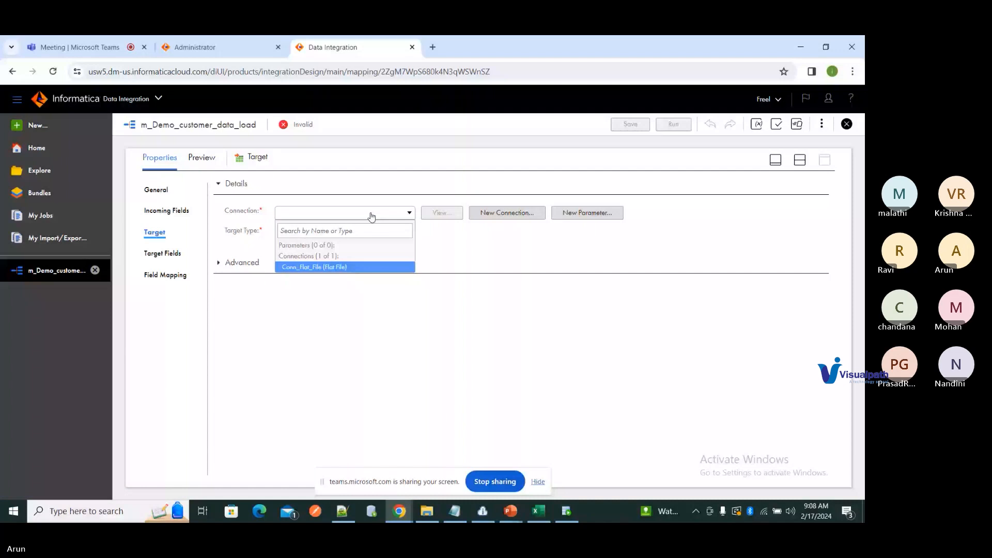
pyautogui.click(403, 266)
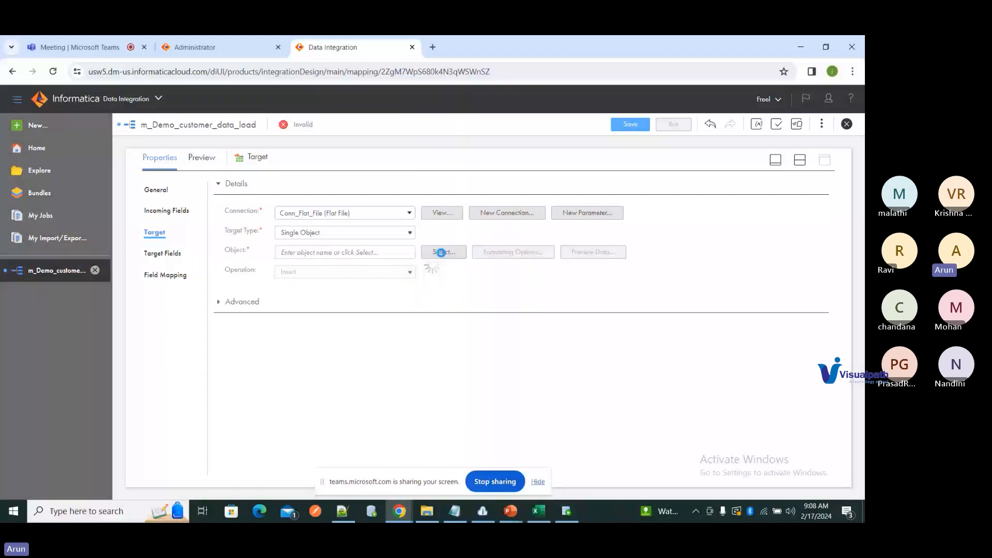
pyautogui.click(441, 252)
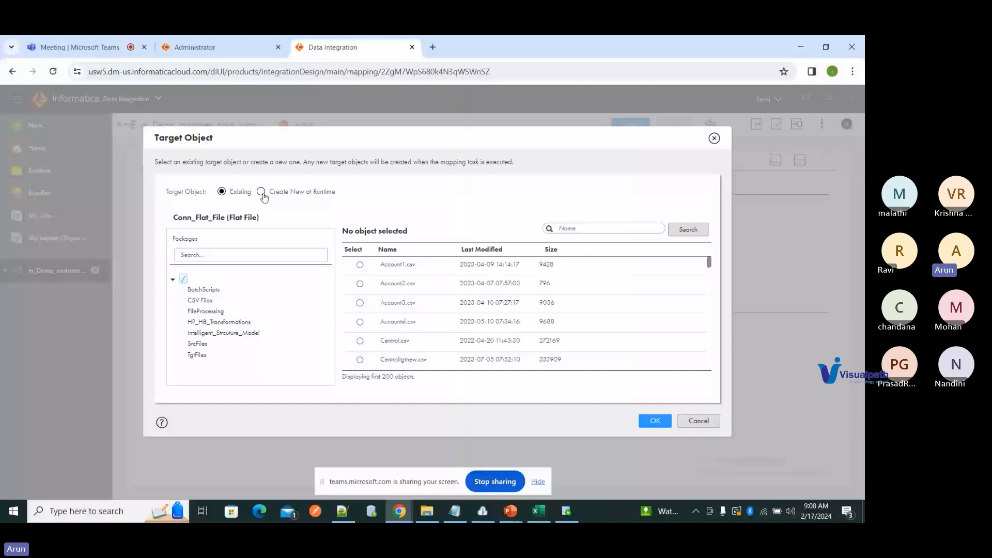
pyautogui.click(261, 192)
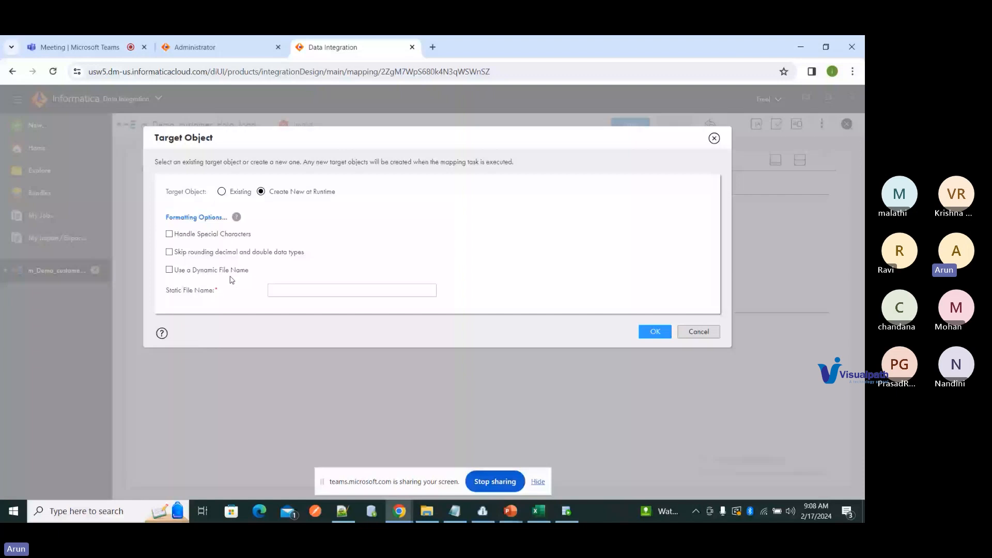
pyautogui.click(311, 289)
pyautogui.write('tgt_Customer_demo.')
pyautogui.write('csv')
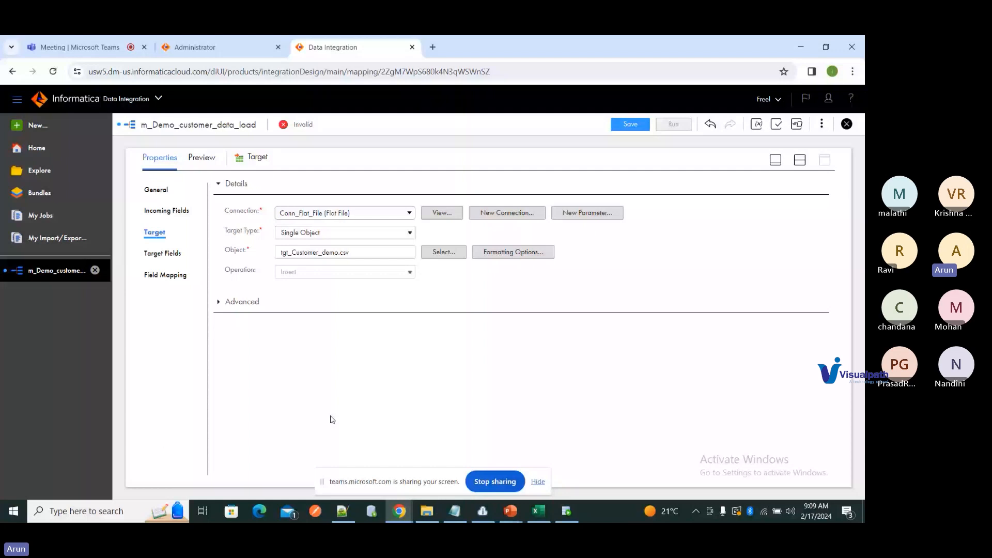
# Step: Check the automatic field mapping, save the mapping, and restore the split canvas view
pyautogui.click(168, 275)
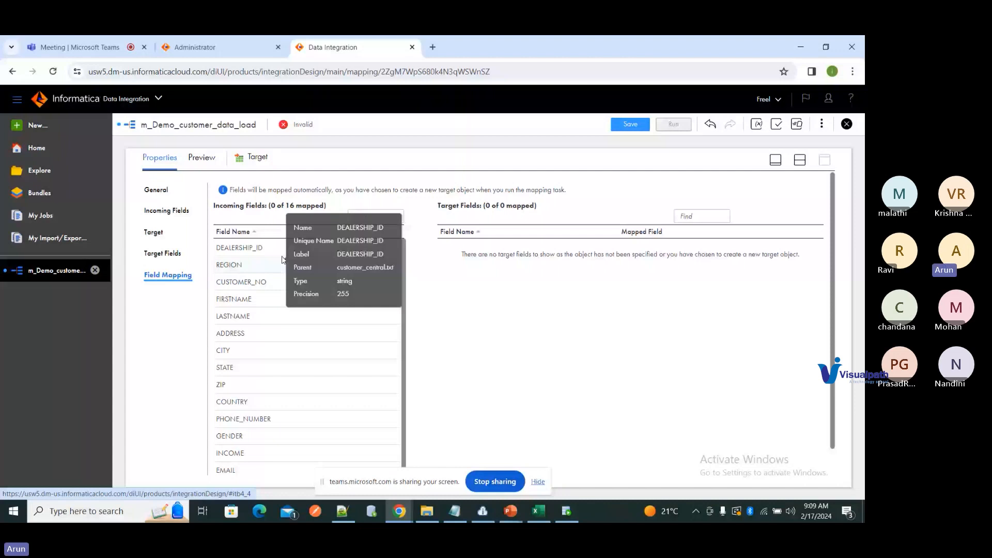
pyautogui.click(155, 233)
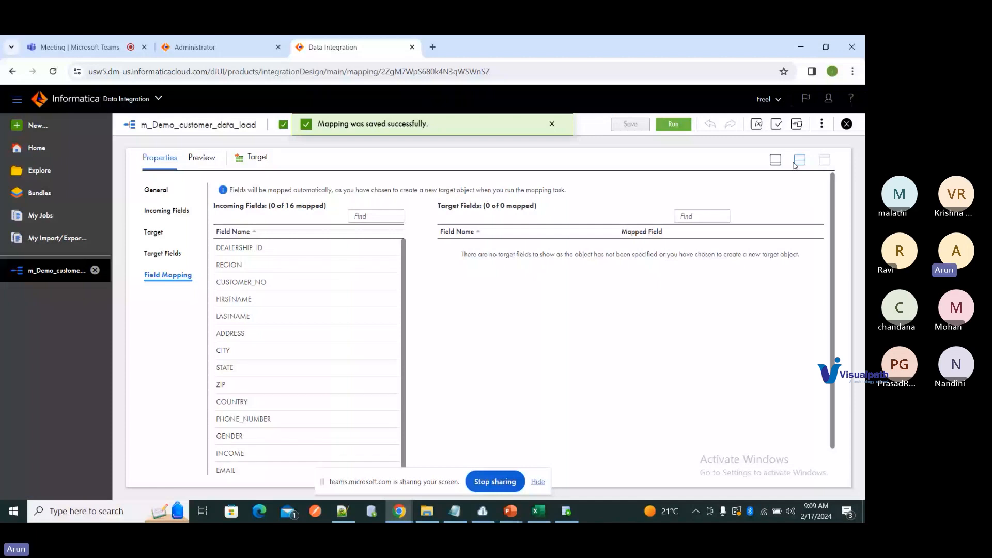
pyautogui.click(796, 164)
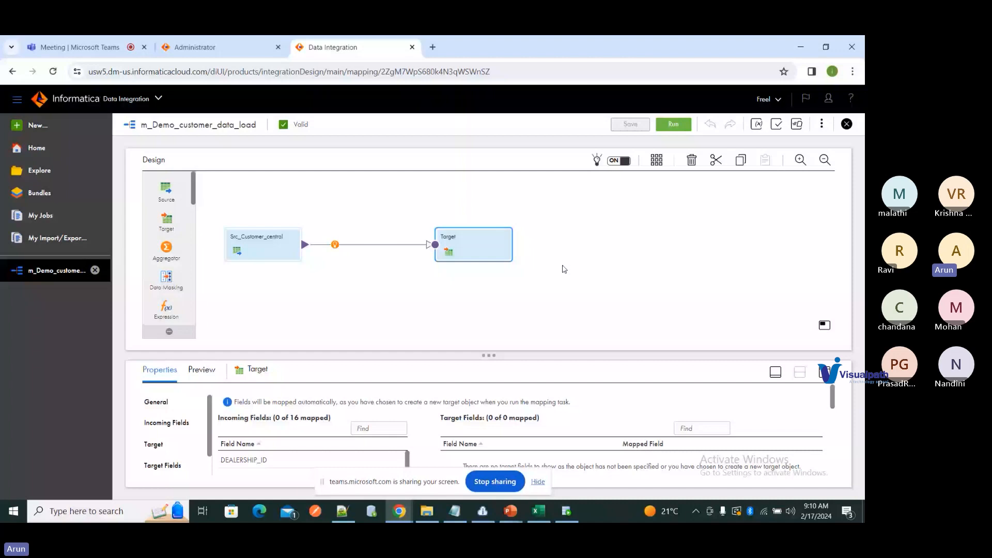
# Step: Open Monitor in a new tab from My Services and view its empty Running Jobs list
pyautogui.click(217, 47)
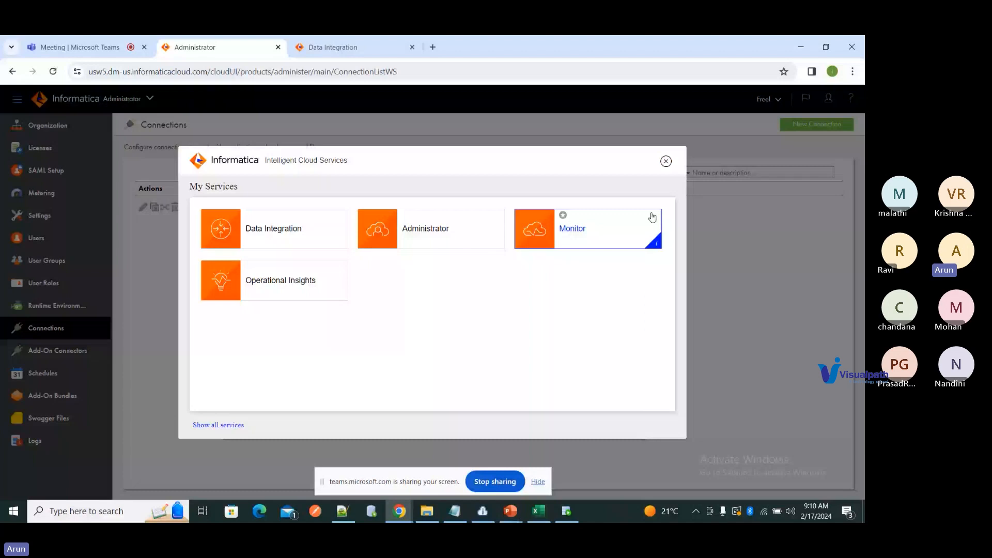
pyautogui.click(652, 217)
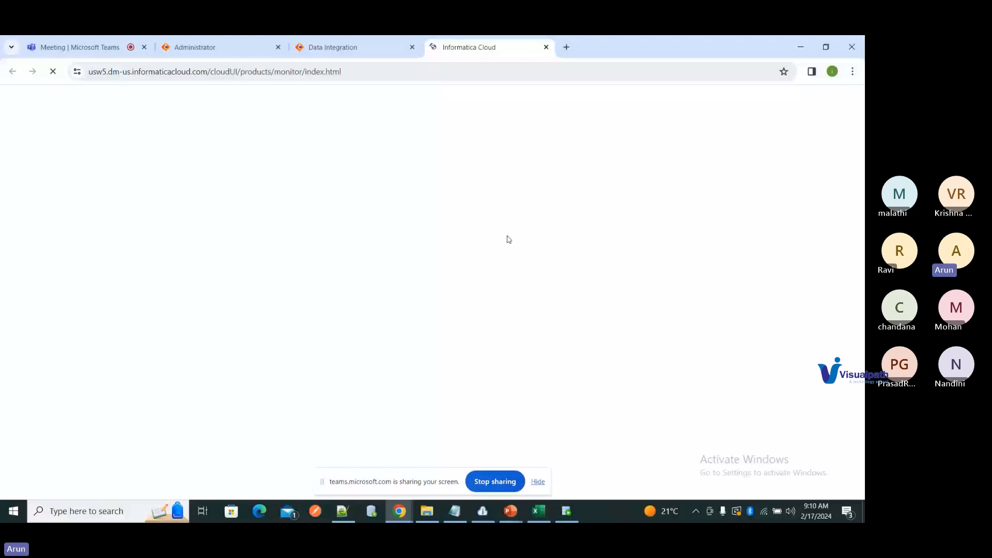
pyautogui.click(332, 48)
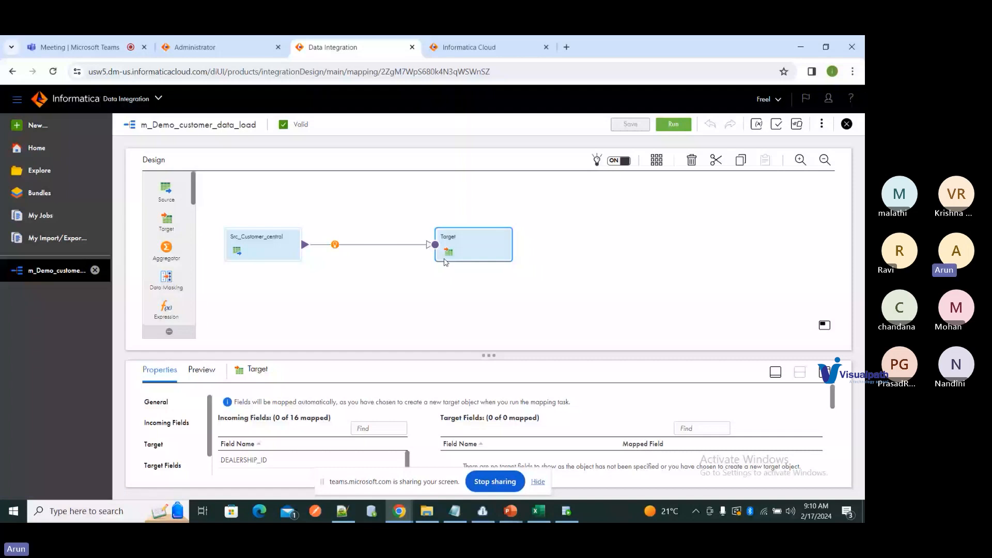
pyautogui.click(485, 48)
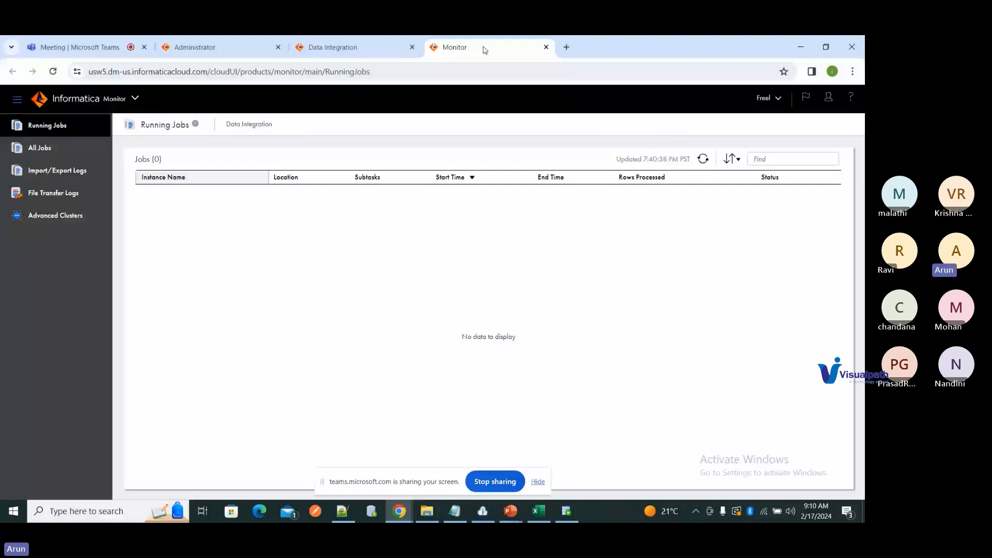
# Step: Run m_Demo_customer_data_load on the training agent and see it Starting in Monitor and My Jobs
pyautogui.click(339, 42)
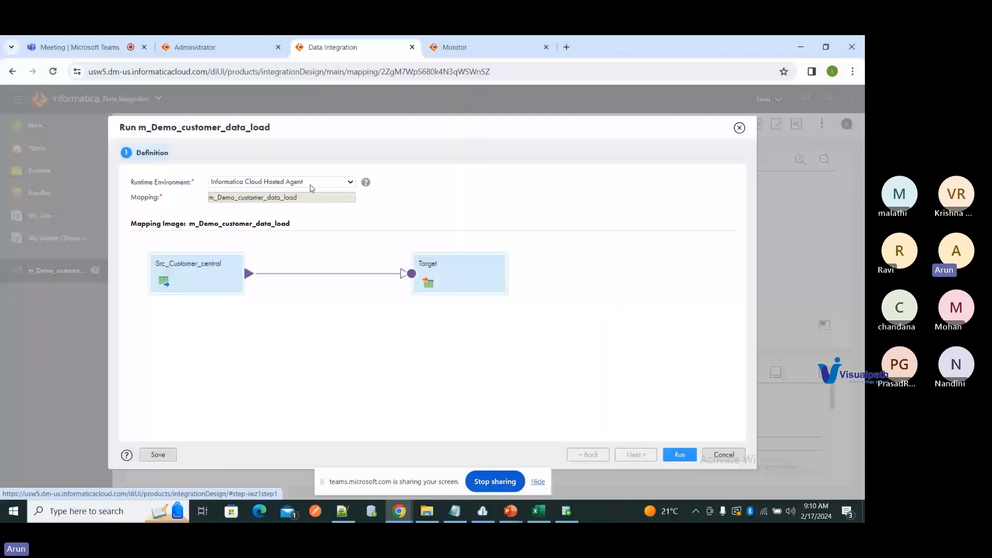
pyautogui.click(310, 184)
pyautogui.click(287, 213)
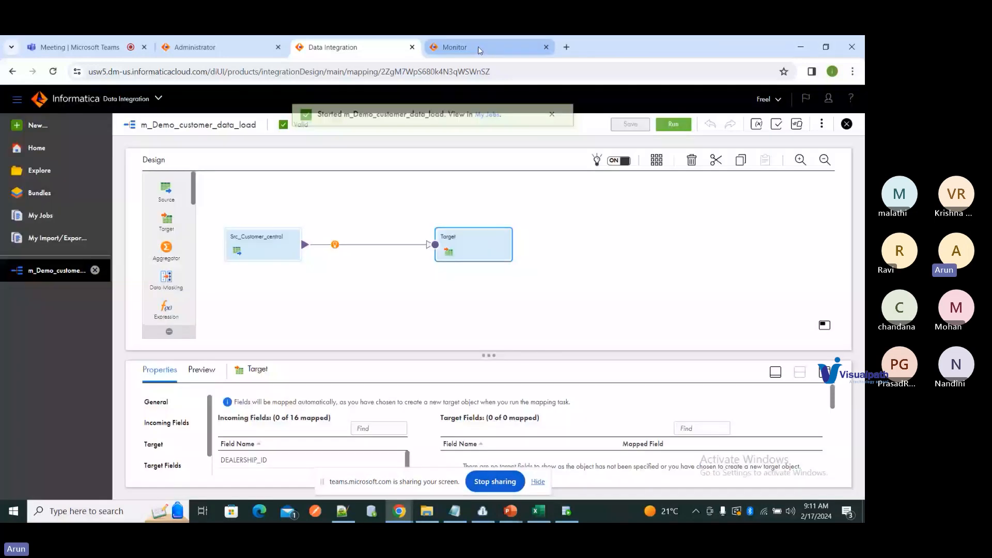
pyautogui.click(479, 48)
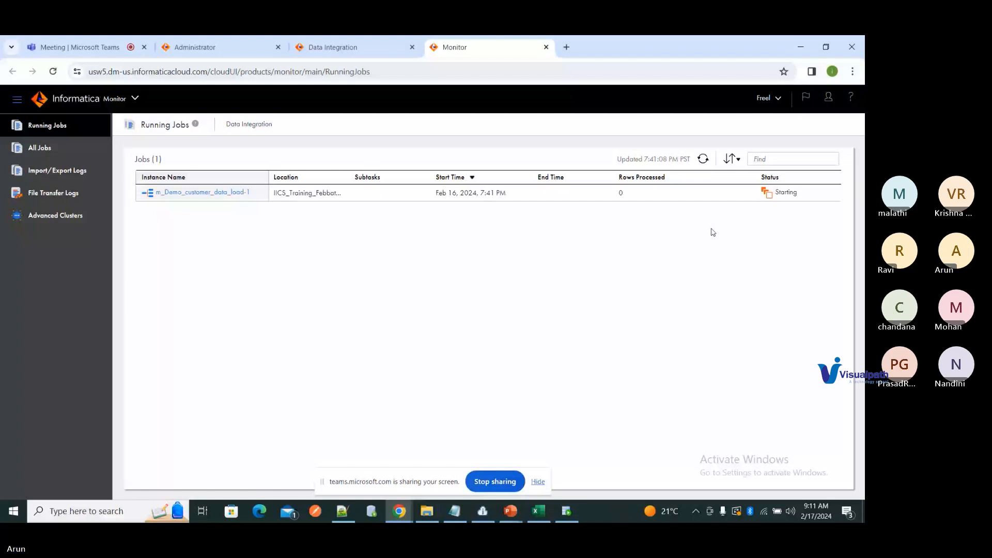
pyautogui.click(352, 48)
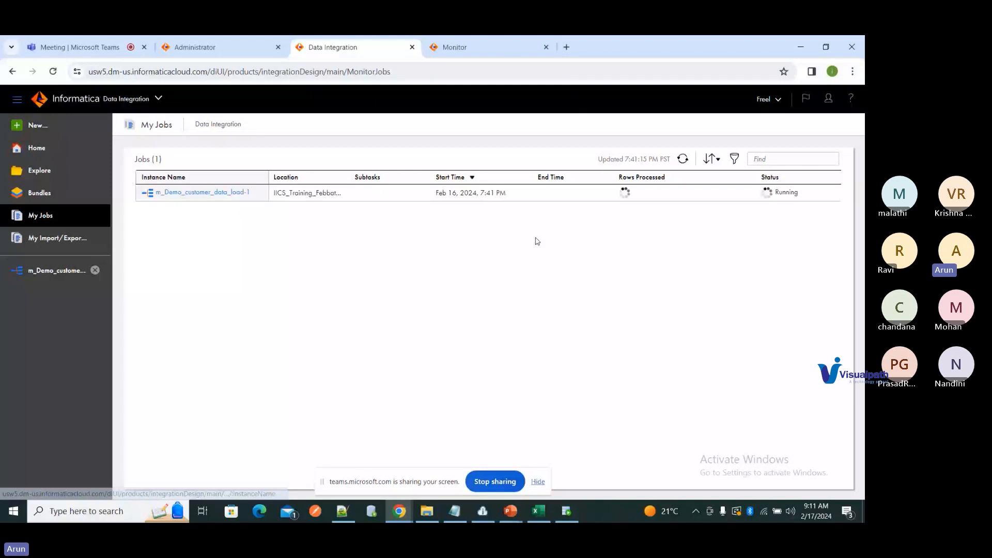
# Step: Confirm in Monitor and My Jobs that the job succeeded with 2062 rows, then switch to the Training folder
pyautogui.hotkey('ctrl', 'Tab')
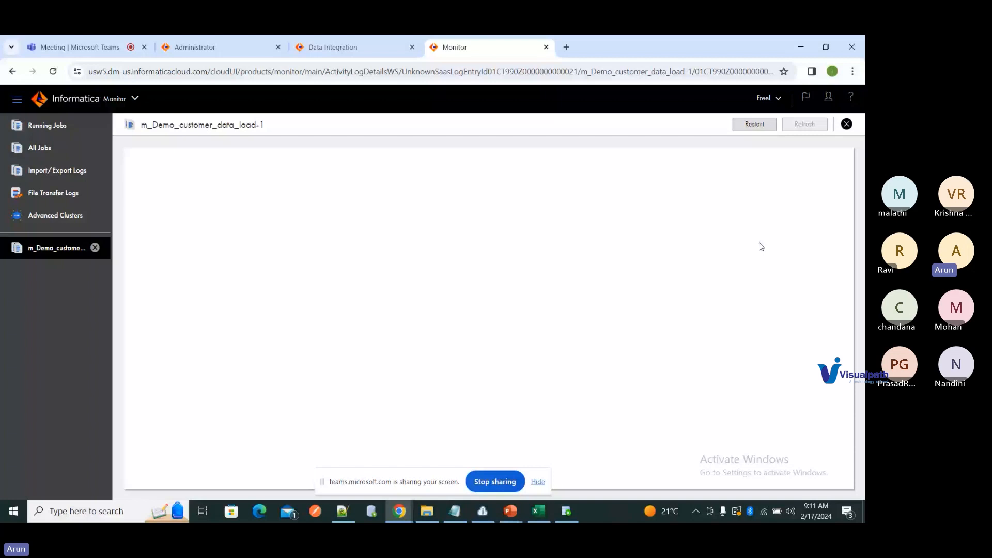
pyautogui.click(341, 47)
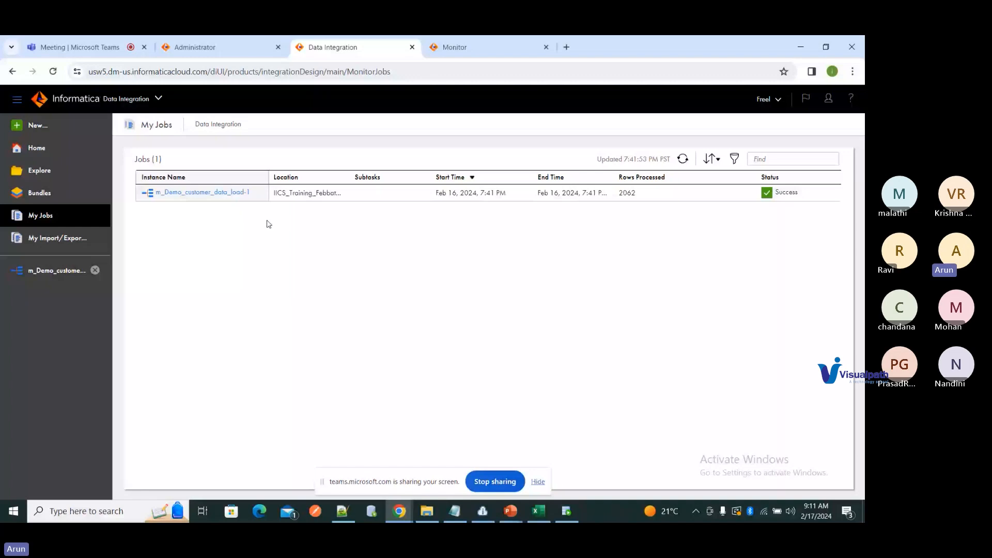
pyautogui.hotkey('alt', 'Tab')
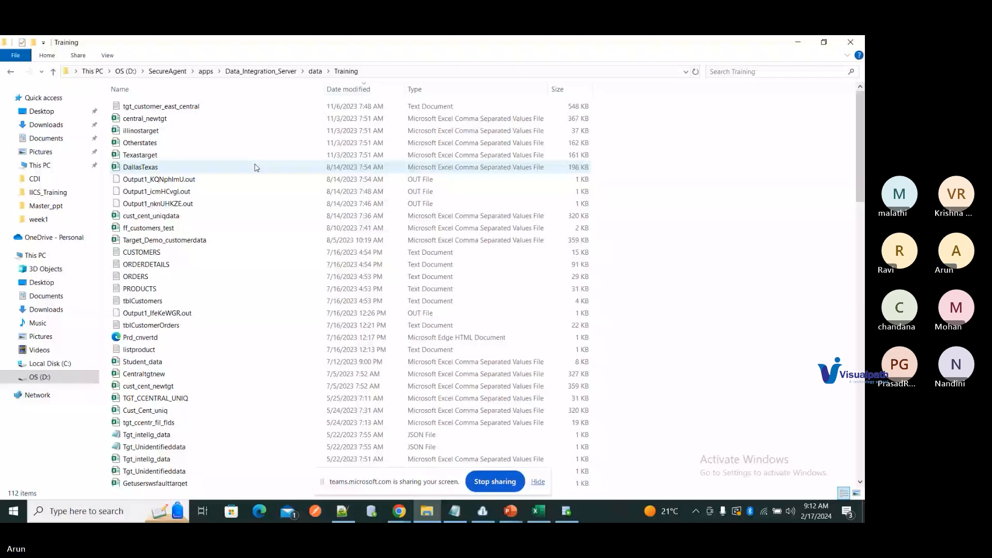
# Step: Refresh the Training folder to reveal tgt_Customer_demo (358 KB), then switch to the course-content workbook
pyautogui.rightClick(145, 107)
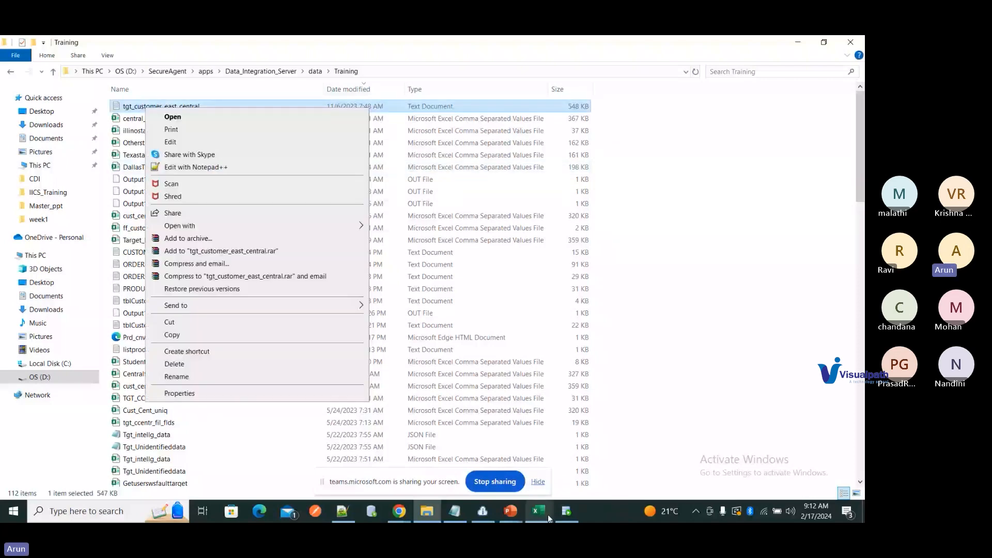
pyautogui.click(636, 227)
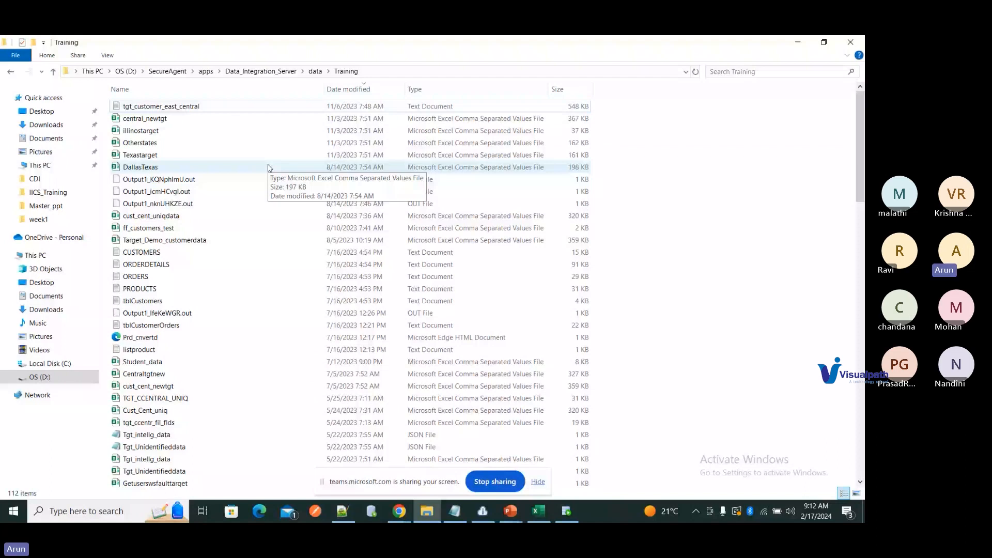
pyautogui.click(187, 110)
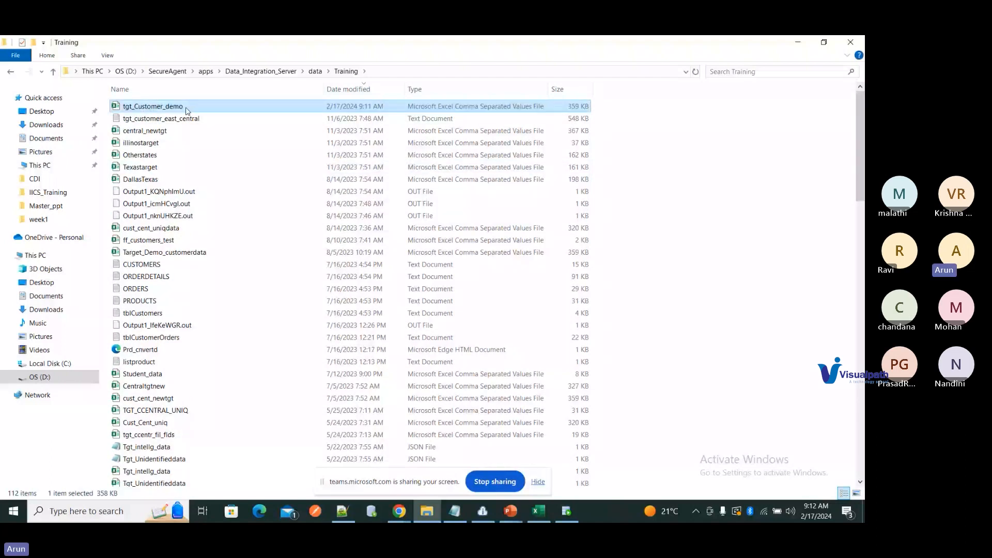
pyautogui.hotkey('alt', 'Tab')
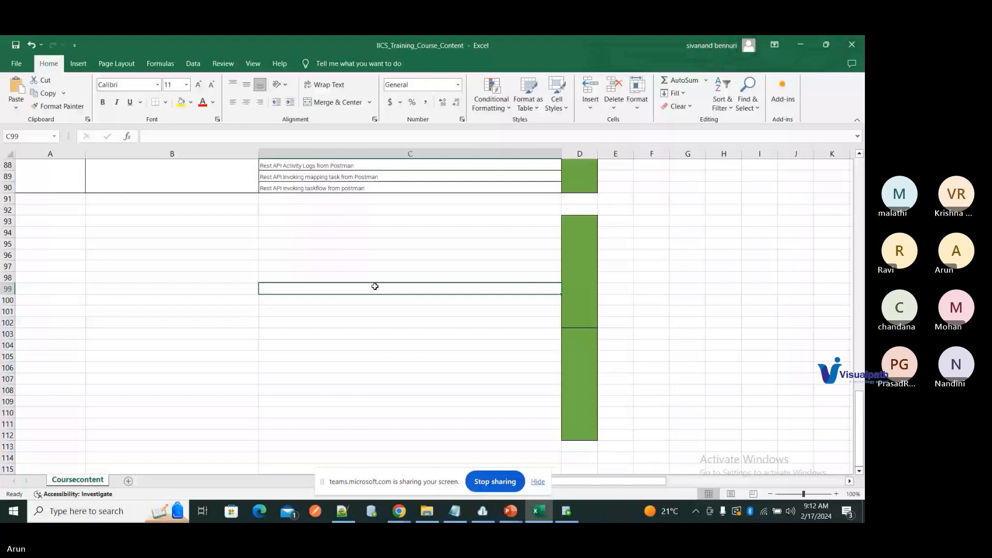
pyautogui.hotkey('alt', 'Tab')
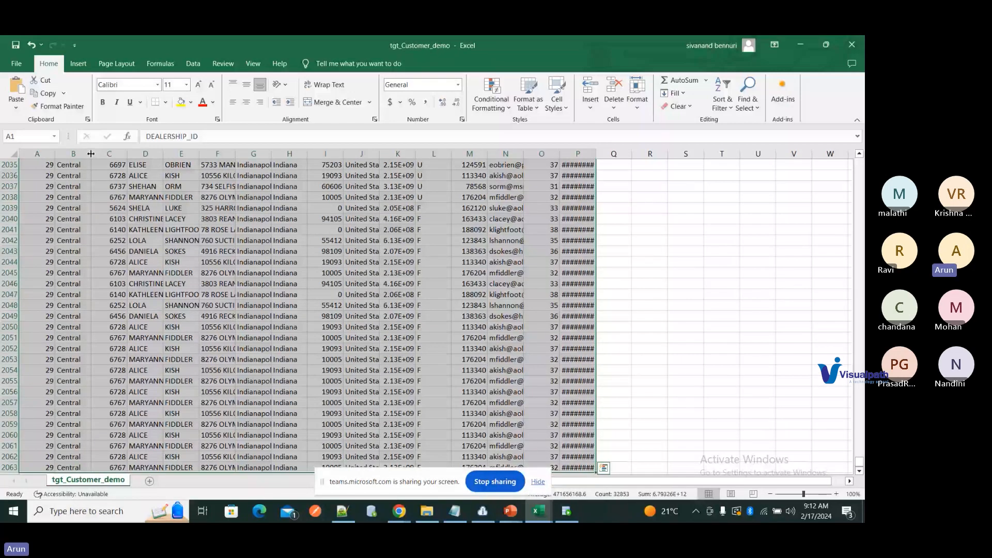
pyautogui.moveTo(859, 462); pyautogui.dragTo(847, 164)
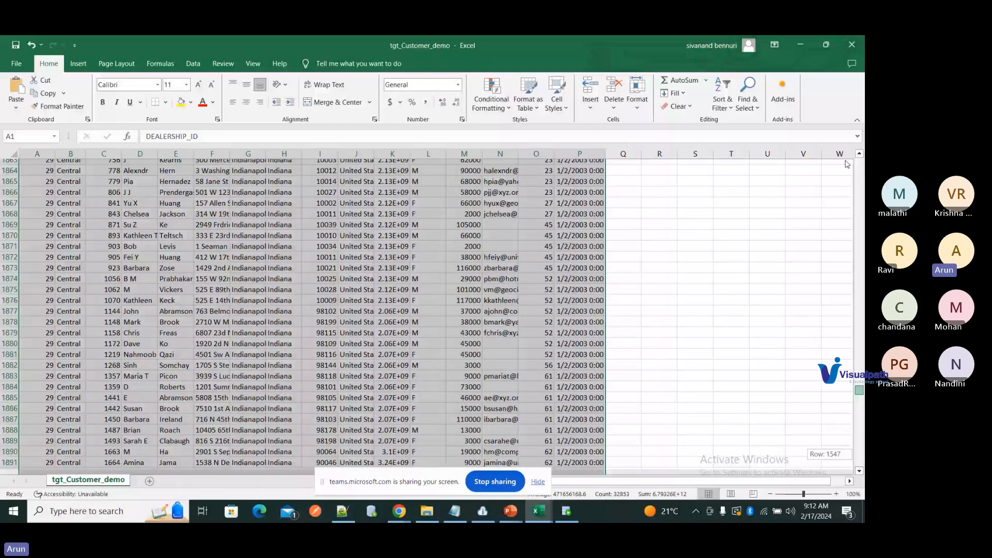
pyautogui.moveTo(847, 164); pyautogui.dragTo(847, 163)
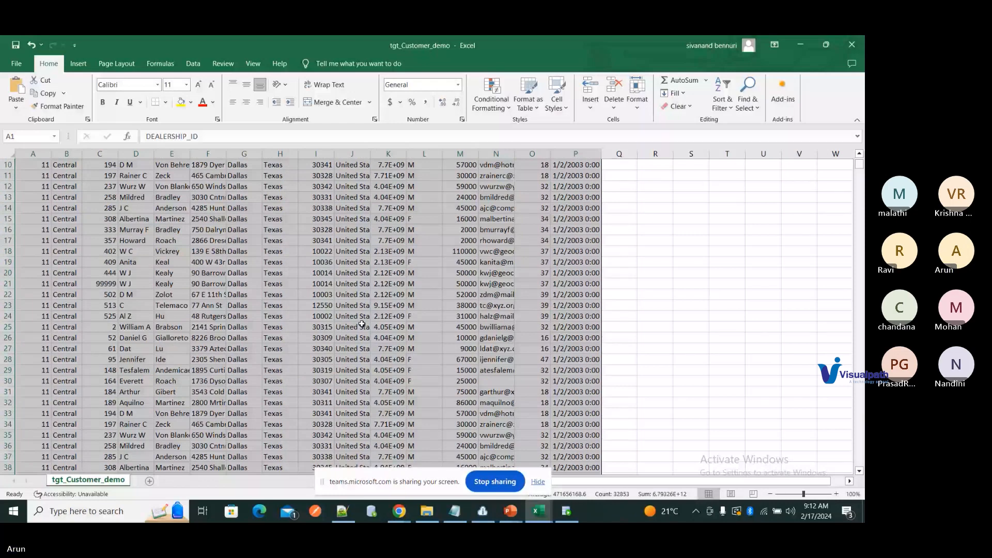
pyautogui.moveTo(560, 500)
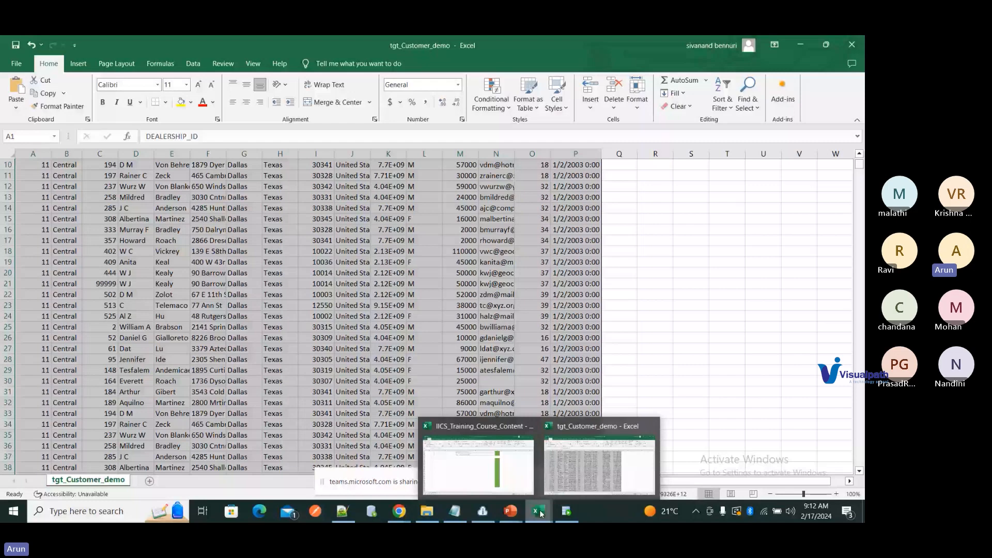
pyautogui.click(478, 460)
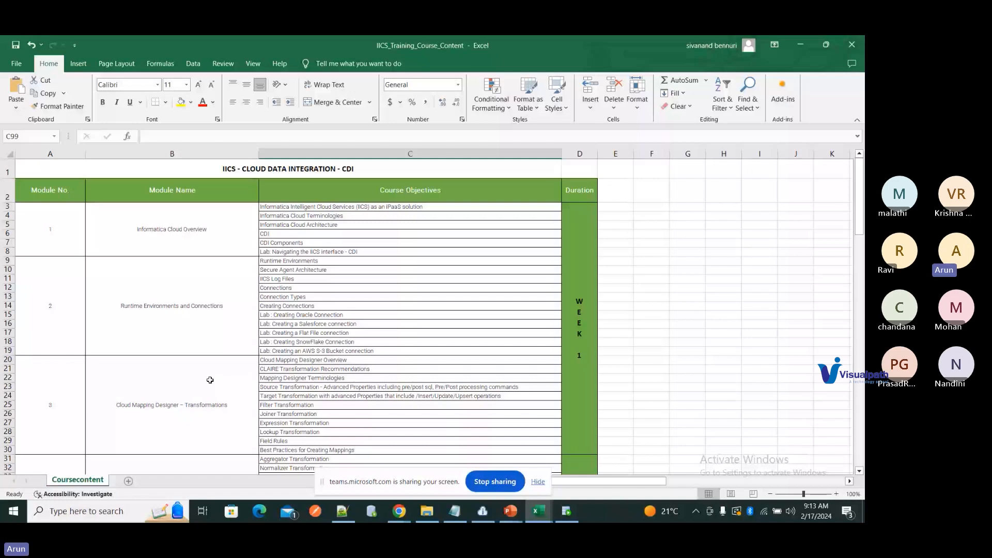
# Step: Highlight the Runtime Environments and Connections topics (C9:C19) and scroll down to Synchronization & Replication Task
pyautogui.moveTo(310, 261); pyautogui.dragTo(389, 351)
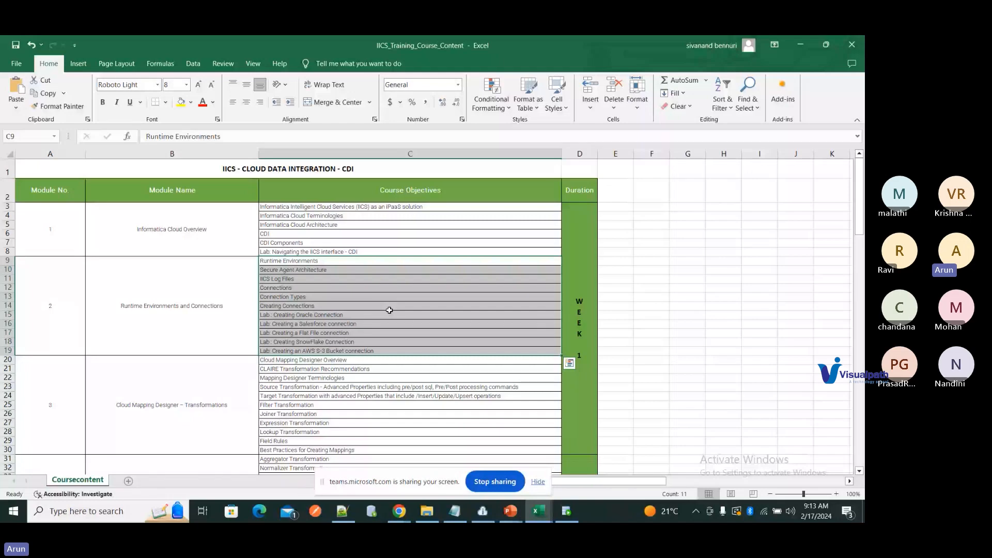
pyautogui.scroll(-1, 389, 310)
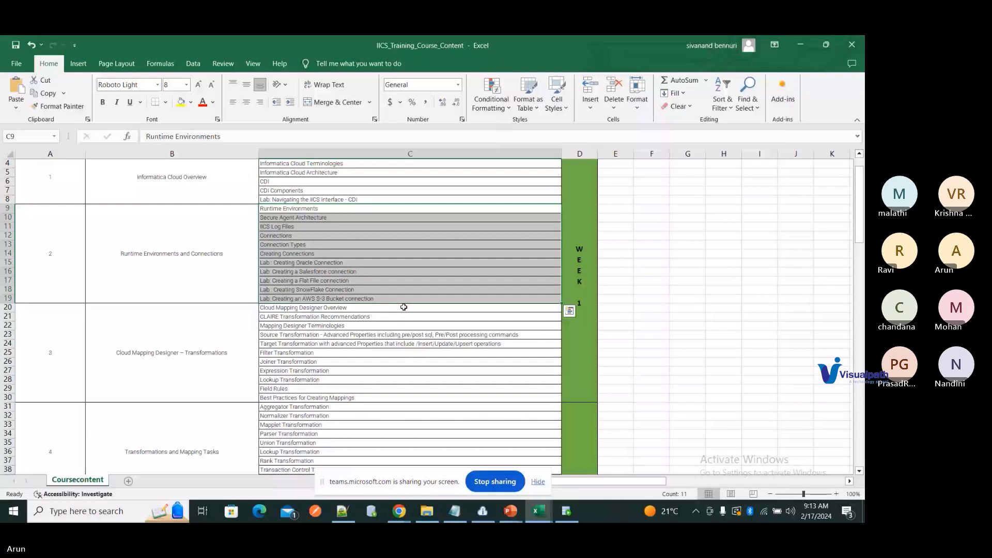
pyautogui.scroll(-1, 403, 307)
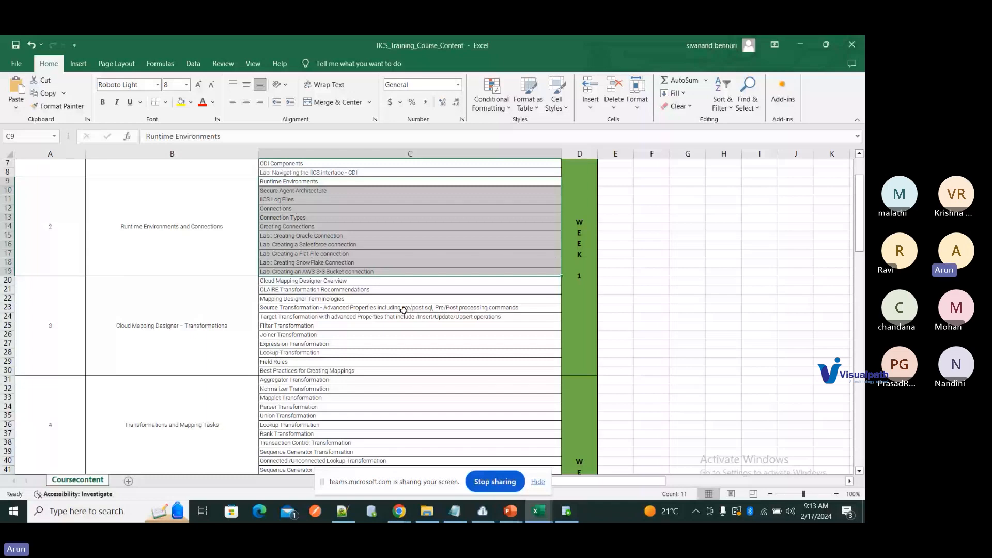
pyautogui.scroll(-3, 403, 311)
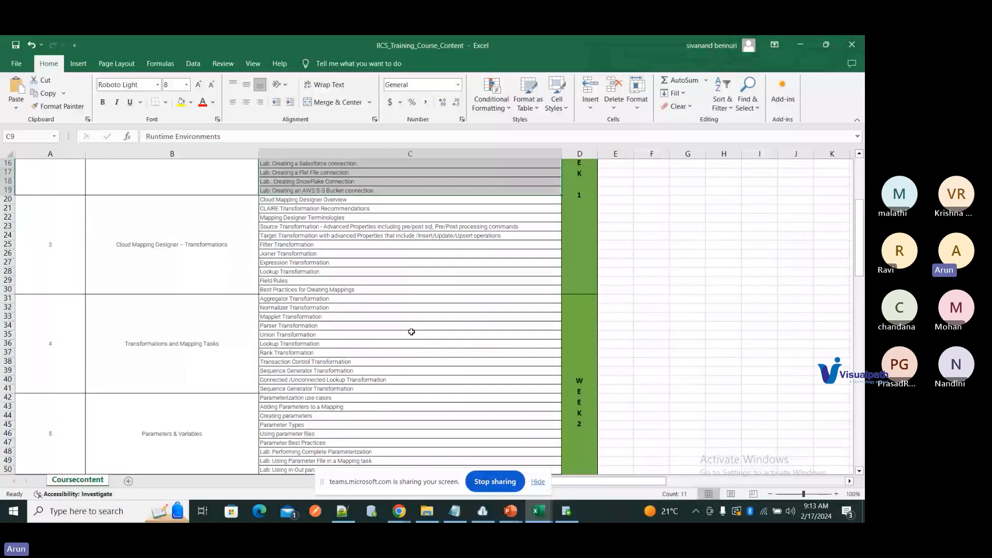
pyautogui.scroll(-1, 313, 386)
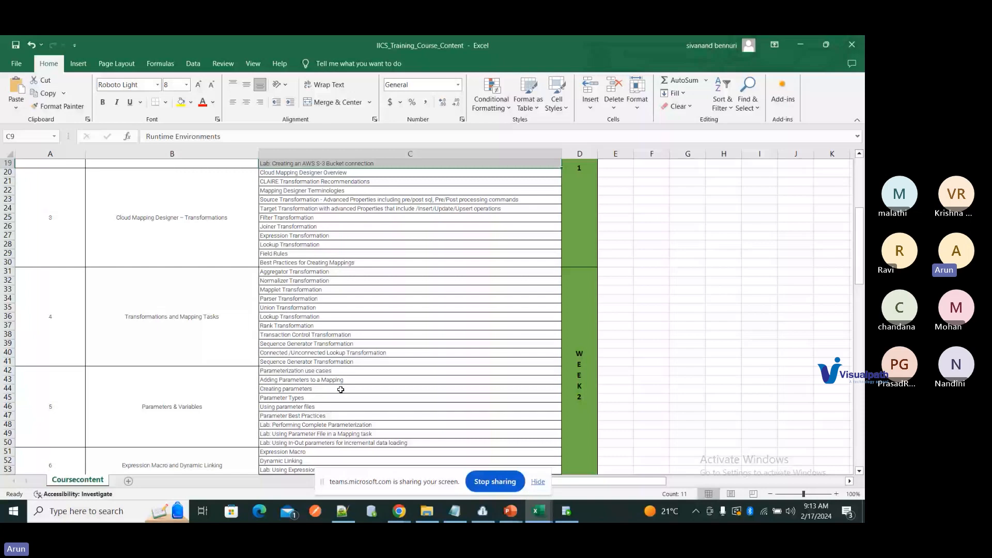
pyautogui.scroll(-1, 341, 389)
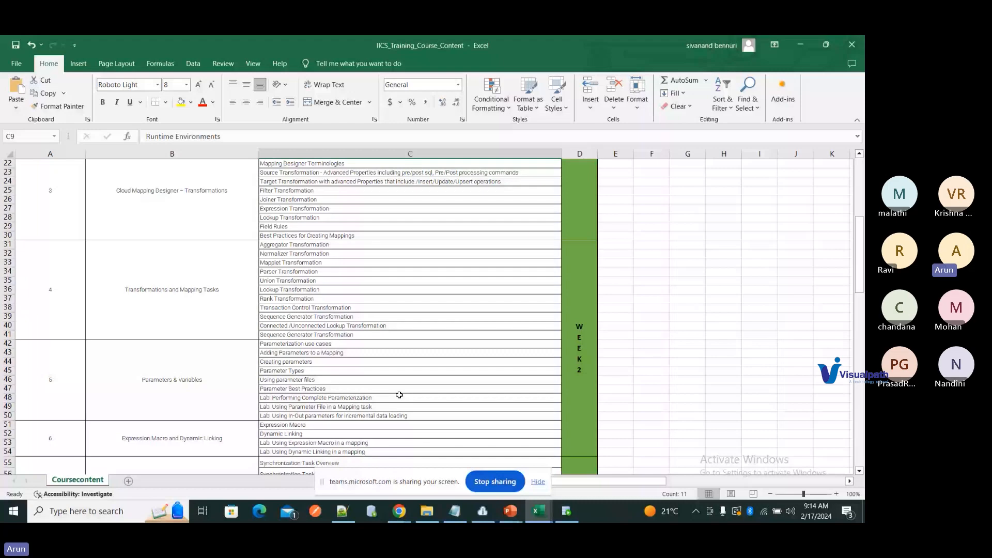
pyautogui.scroll(-6, 399, 395)
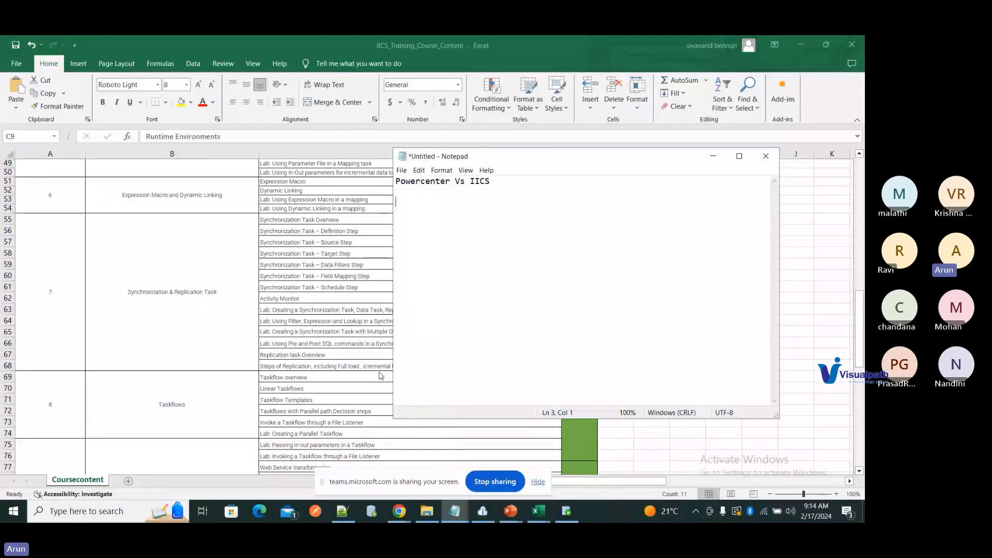
# Step: Type the pairings 'Mapping - Mapping', 'Session - Task' and 'Workflow - Taskflow' on separate lines
pyautogui.write('Maoo')
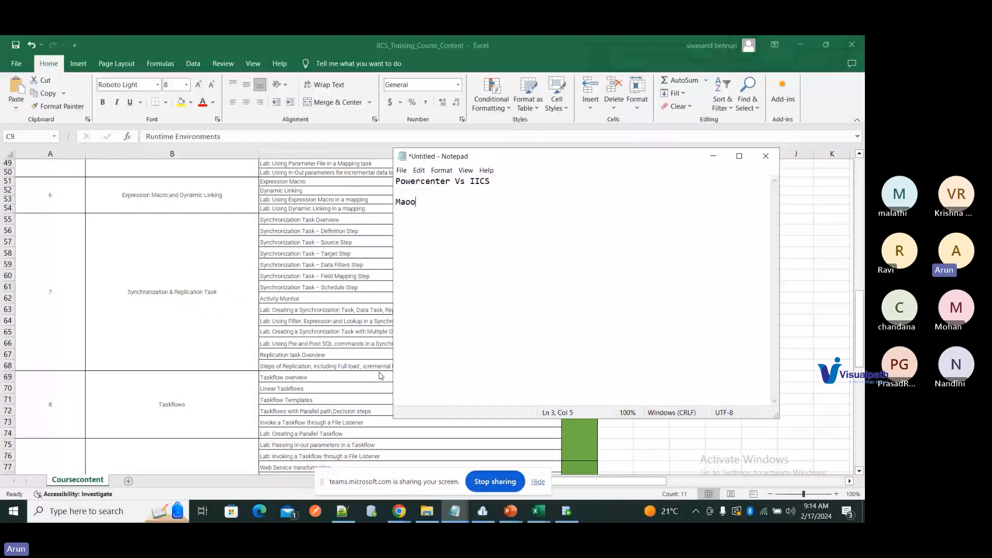
pyautogui.press('BackSpace')
pyautogui.press('BackSpace')
pyautogui.write('pping  - Mapping')
pyautogui.press('Return')
pyautogui.write('Session - ')
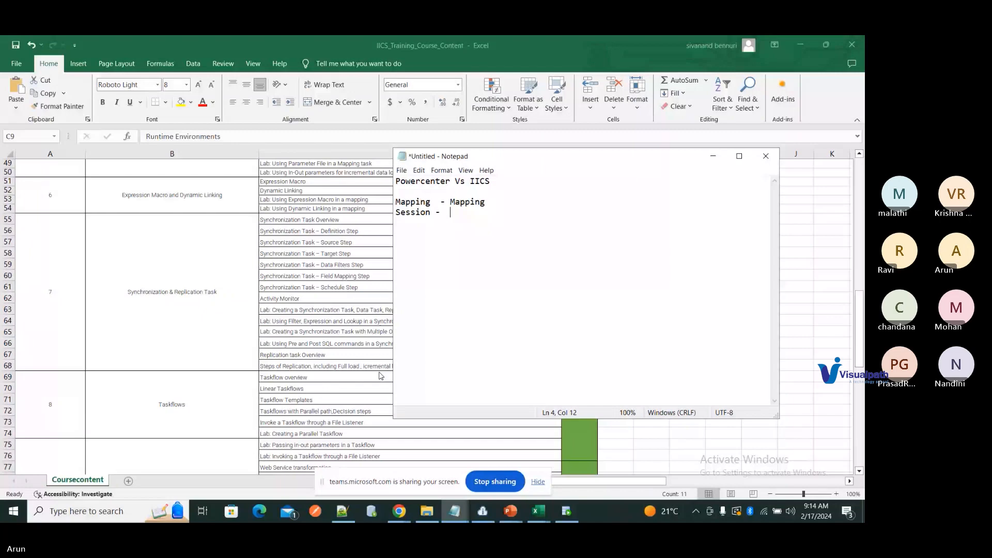
pyautogui.write(' Task')
pyautogui.press('Return')
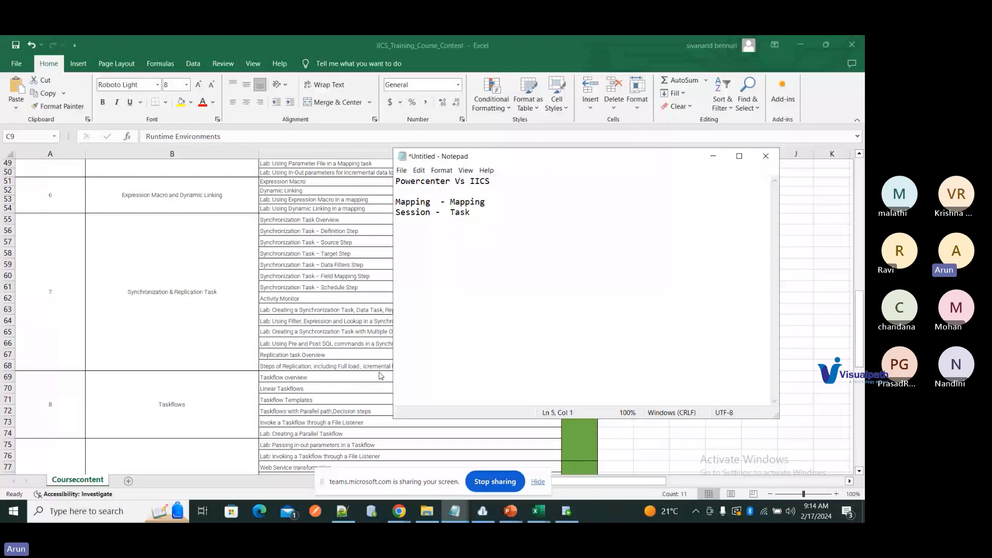
pyautogui.write('Workflow -')
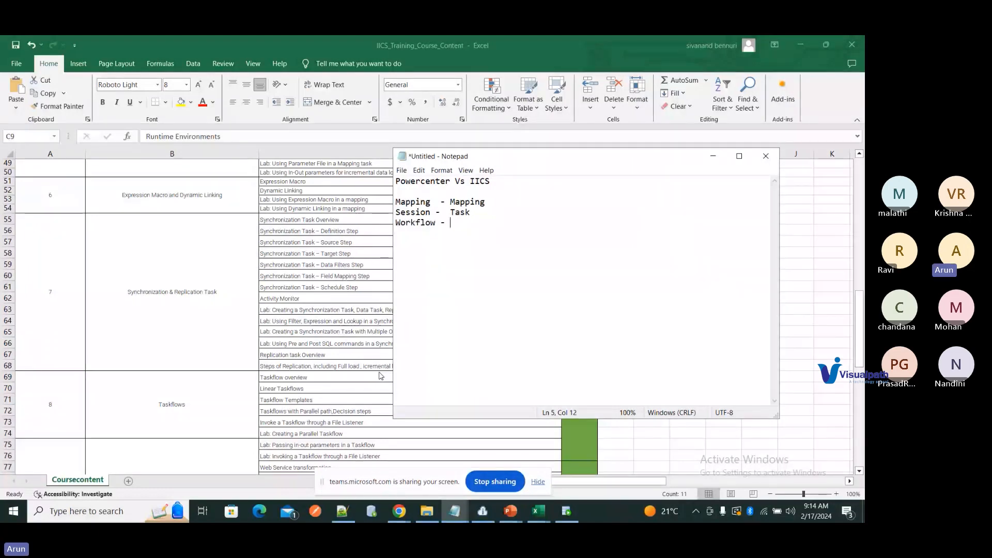
pyautogui.write('Taskflow')
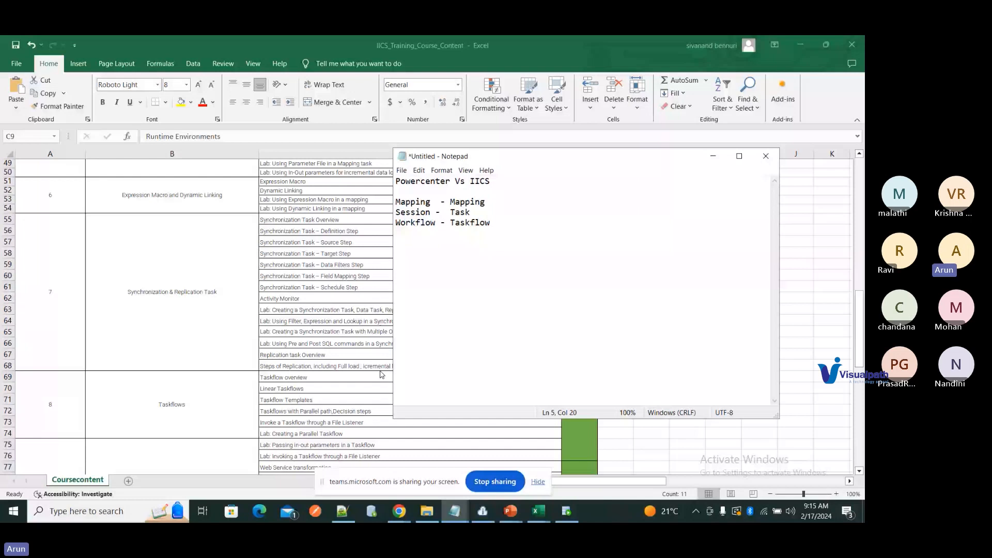
pyautogui.write('-')
# Step: Append '- run a standalone mapping' to the Mapping line and '- run a task' to the Session line
pyautogui.press('Up')
pyautogui.press('Up')
pyautogui.write('- run a standalone')
pyautogui.write('mapping')
pyautogui.press('Down')
pyautogui.write('- run a task')
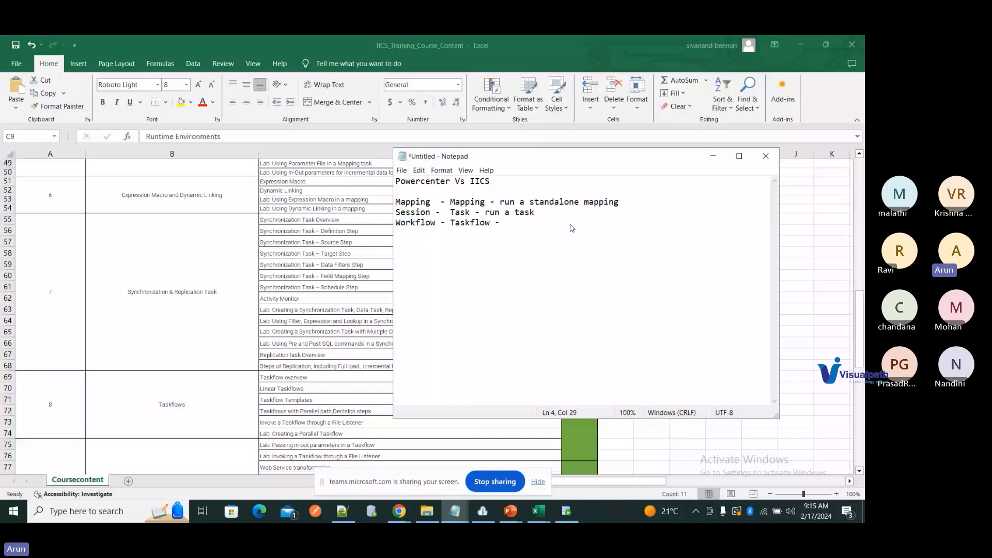
pyautogui.moveTo(431, 212); pyautogui.dragTo(435, 212)
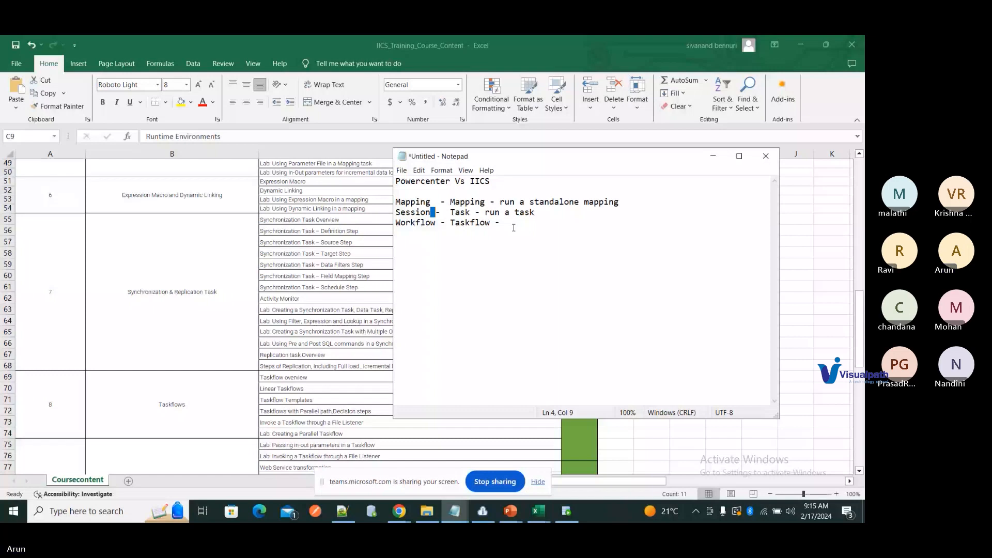
# Step: Add 'Domain - Admin cosole' and 'Organization : Org -' lines, then switch to the Administrator Organization page
pyautogui.press('Down')
pyautogui.press('Down')
pyautogui.press('Down')
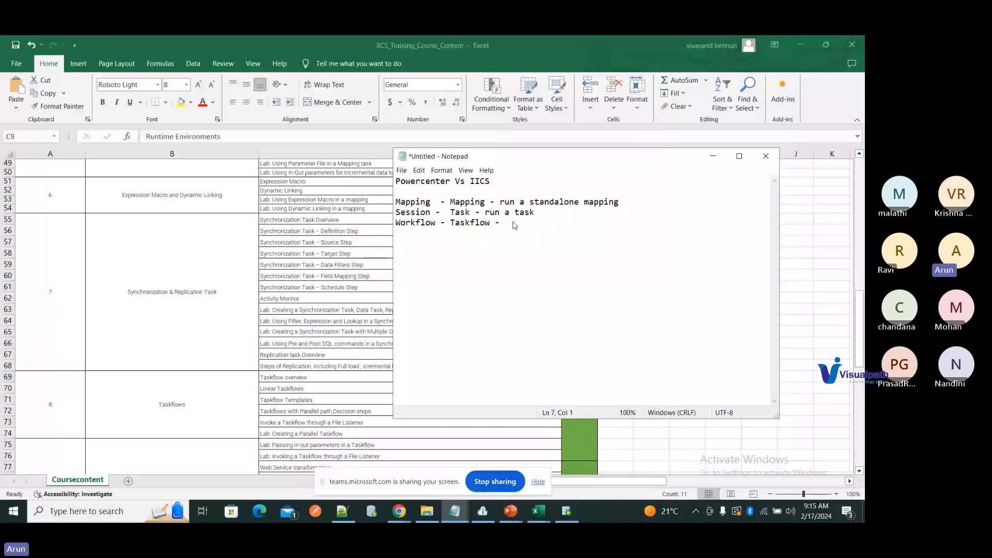
pyautogui.write('Domain - Admin cosole')
pyautogui.press('Return')
pyautogui.press('Return')
pyautogui.write('Organization : Org -')
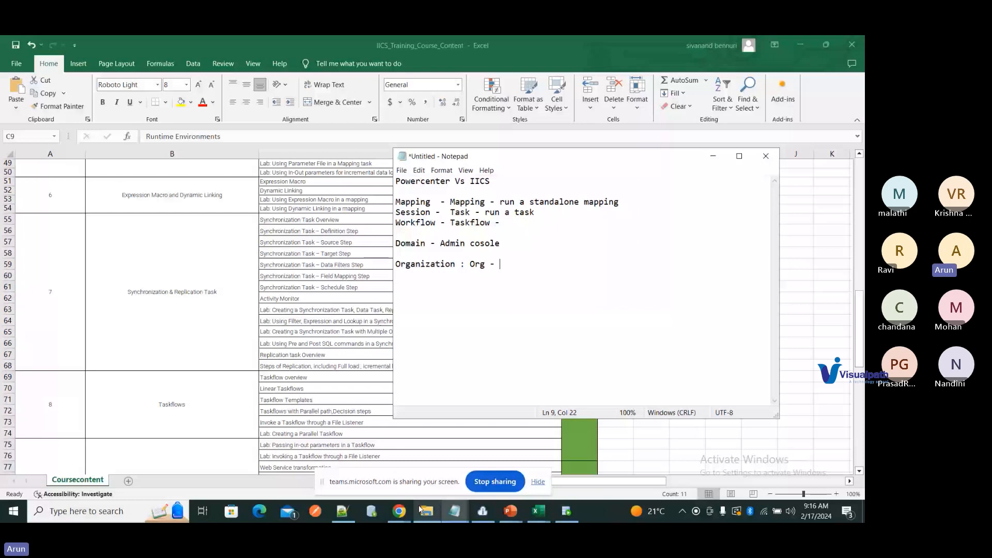
pyautogui.click(399, 511)
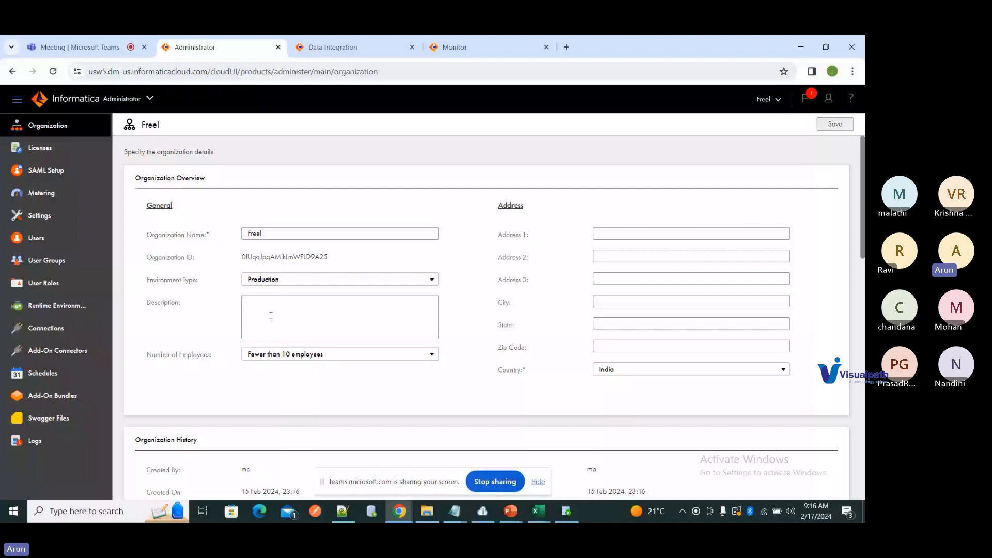
# Step: Browse the Administrator's SAML Setup, Users, User Groups and User Roles pages, then return to Excel
pyautogui.scroll(-10, 376, 375)
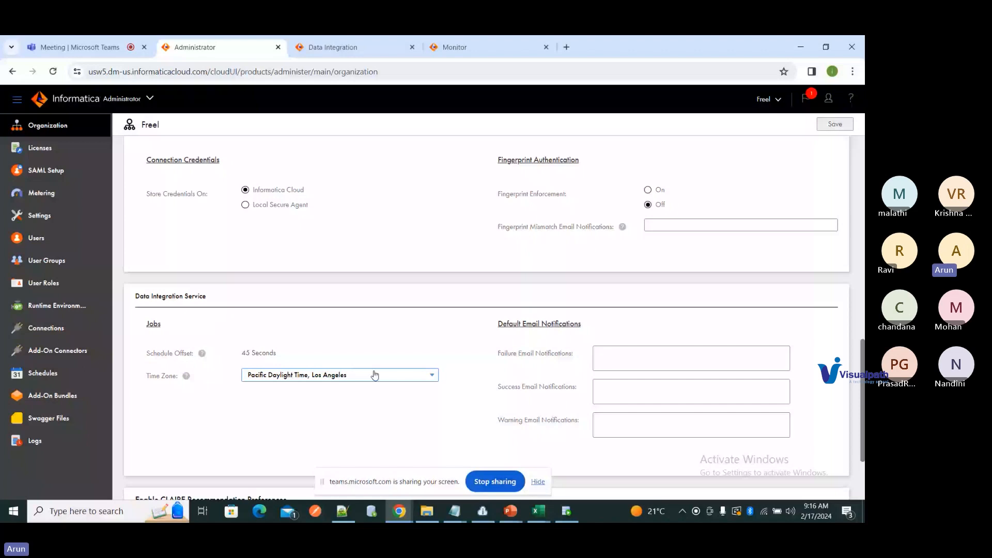
pyautogui.click(46, 170)
pyautogui.click(73, 241)
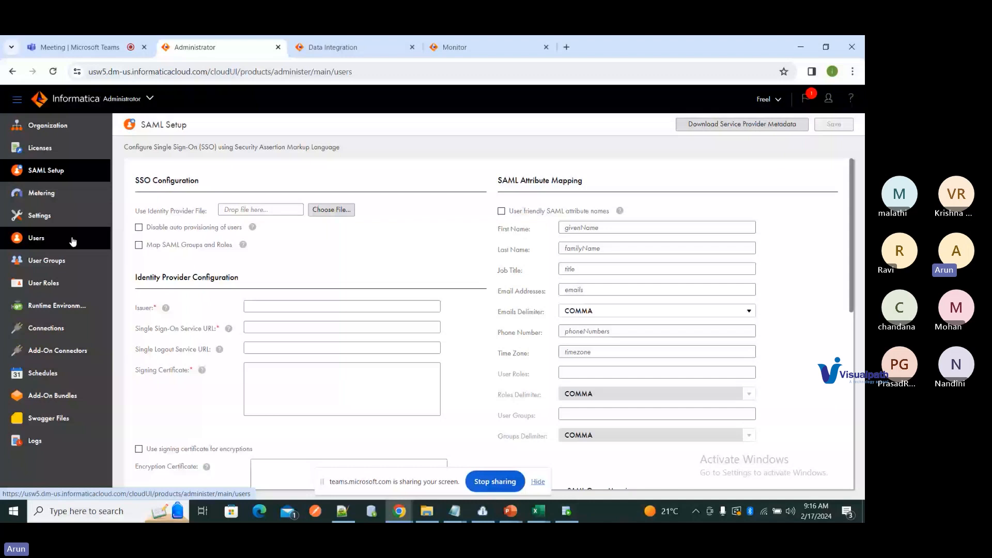
pyautogui.click(61, 260)
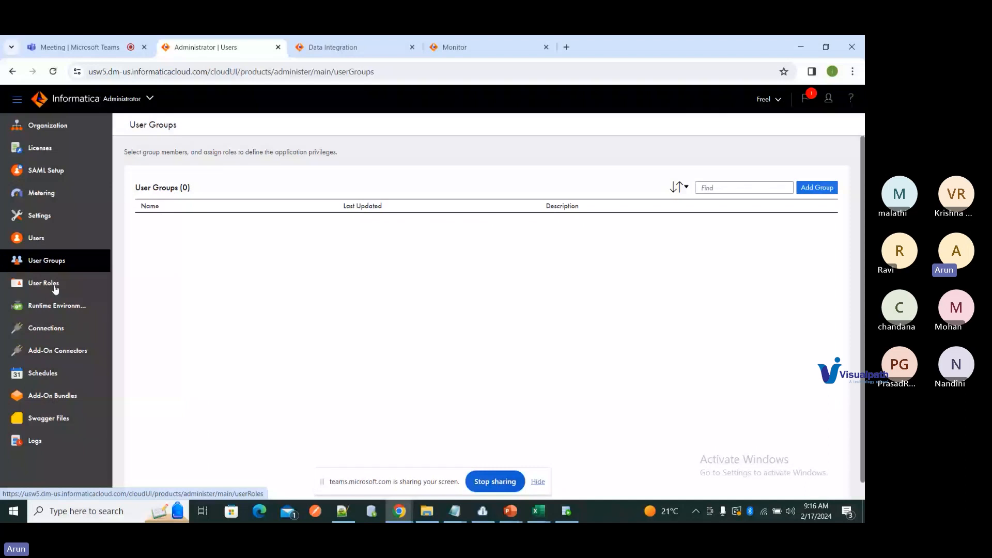
pyautogui.click(55, 286)
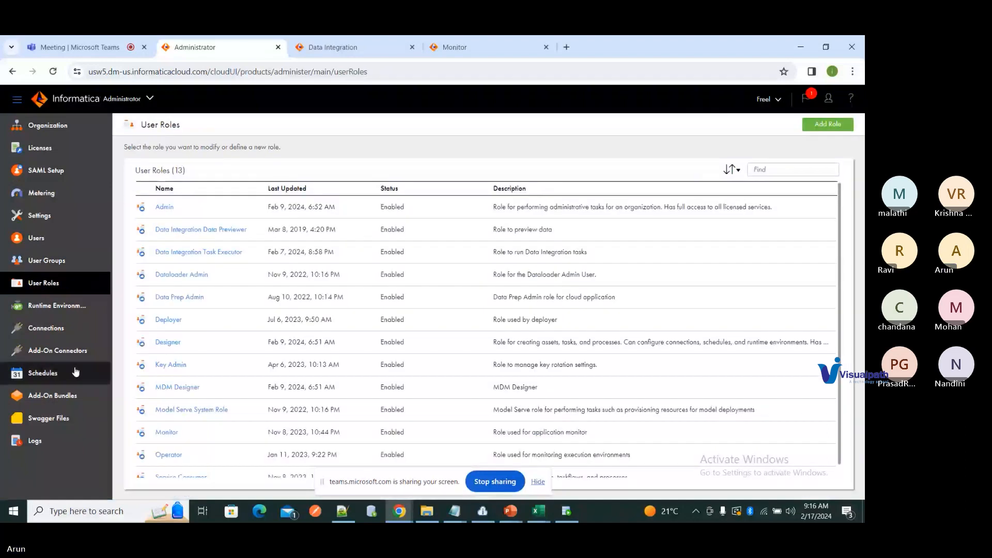
pyautogui.click(546, 511)
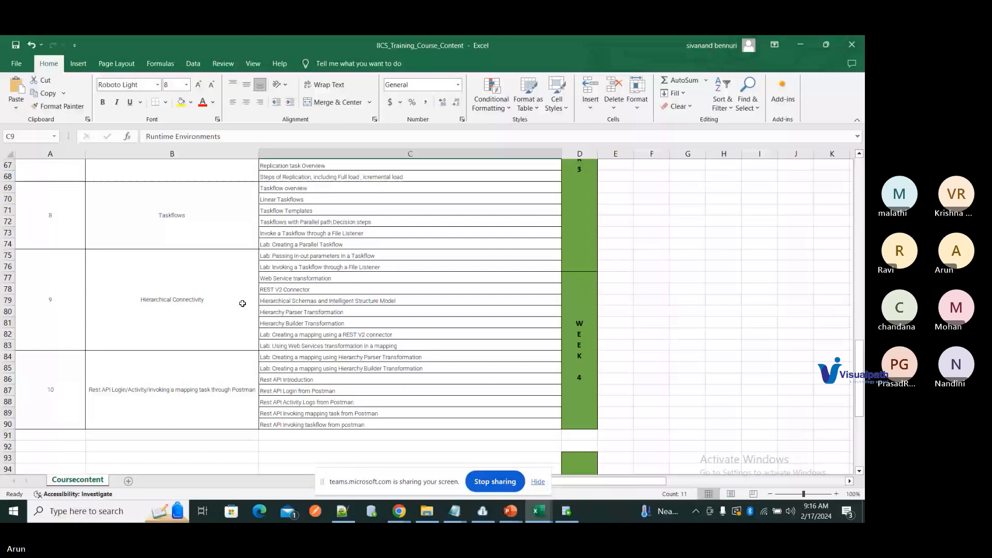